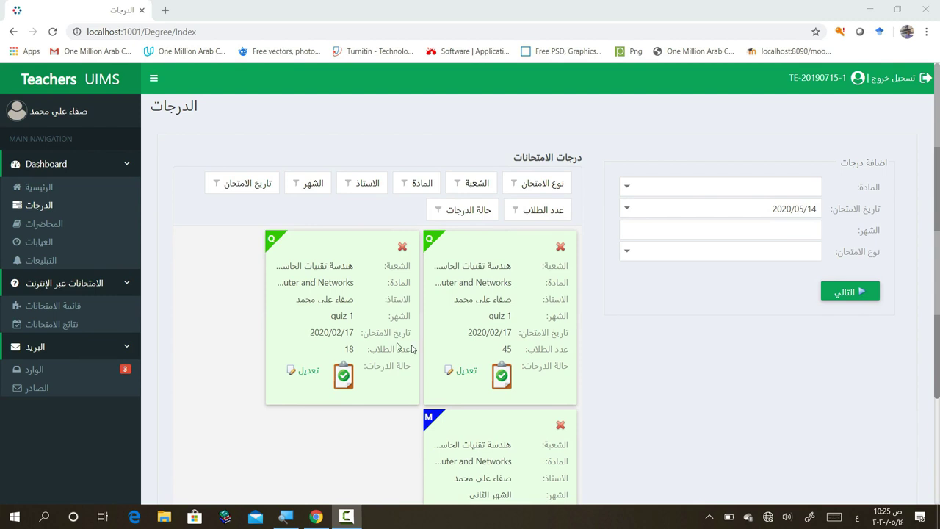
- Open the grades page (الدرجات) and view the filter choices for exam type (نوع الامتحان)
left_click(38, 211)
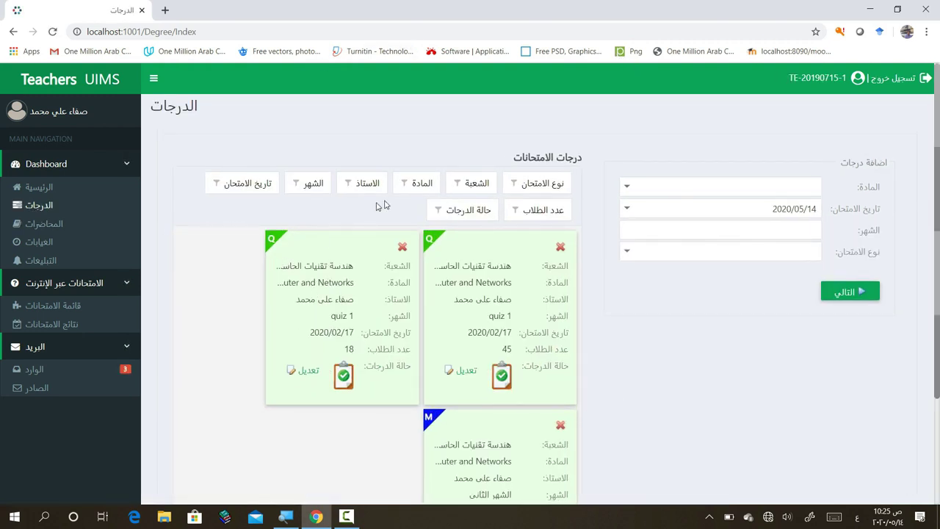
scroll(662, 385, "down", 1)
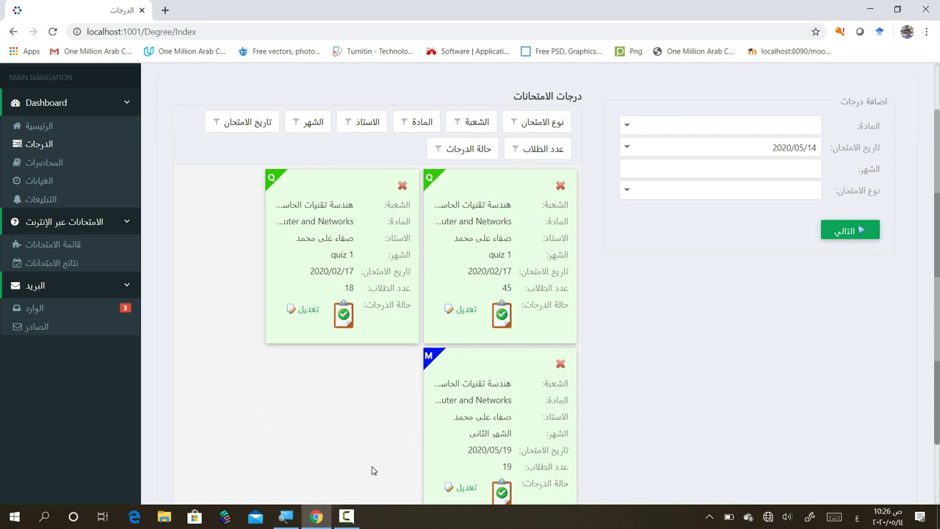
left_click(515, 122)
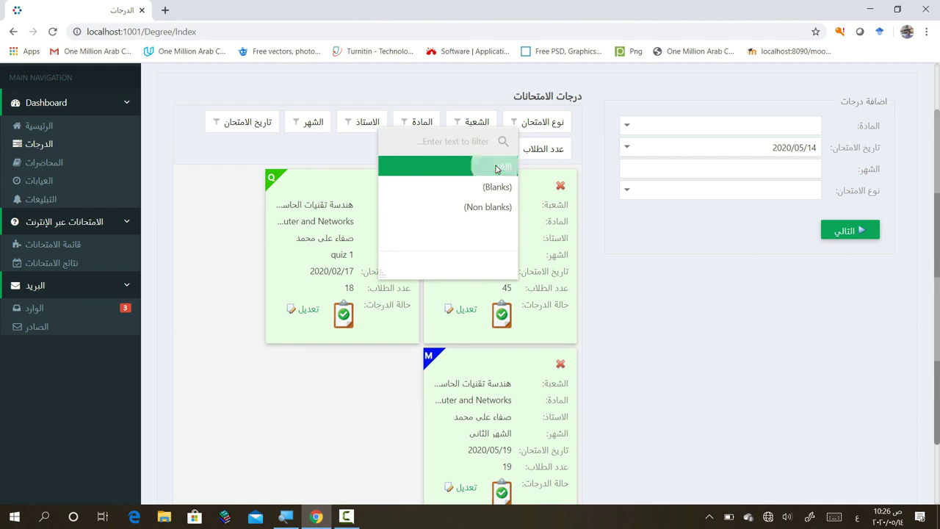
left_click(454, 125)
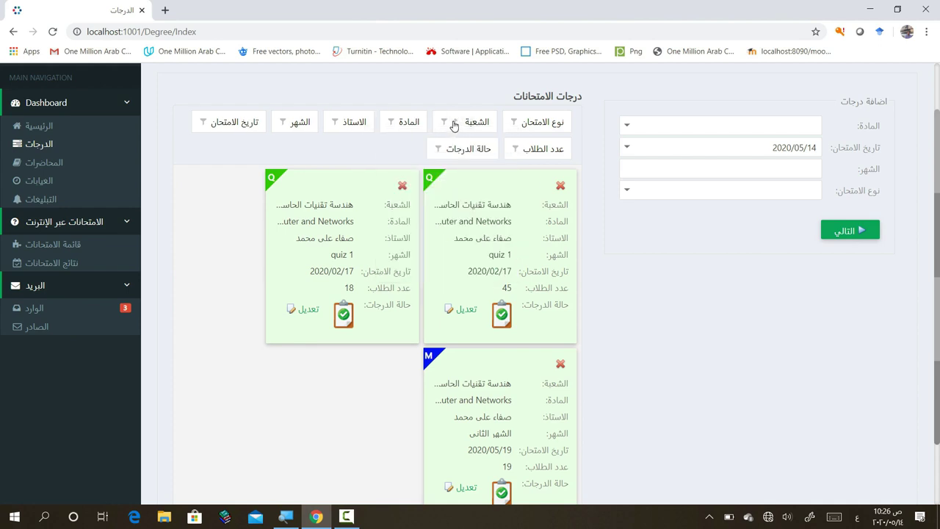
- Filter the exam grades by the section هندسة تقنيات الحاسوب > الرابعة and by the Computer and Networks subject
left_click(444, 124)
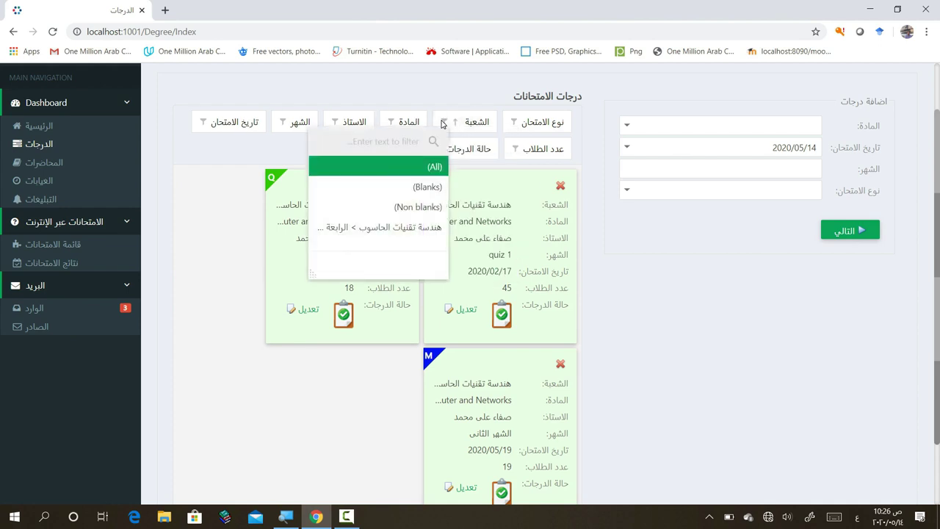
left_click(397, 229)
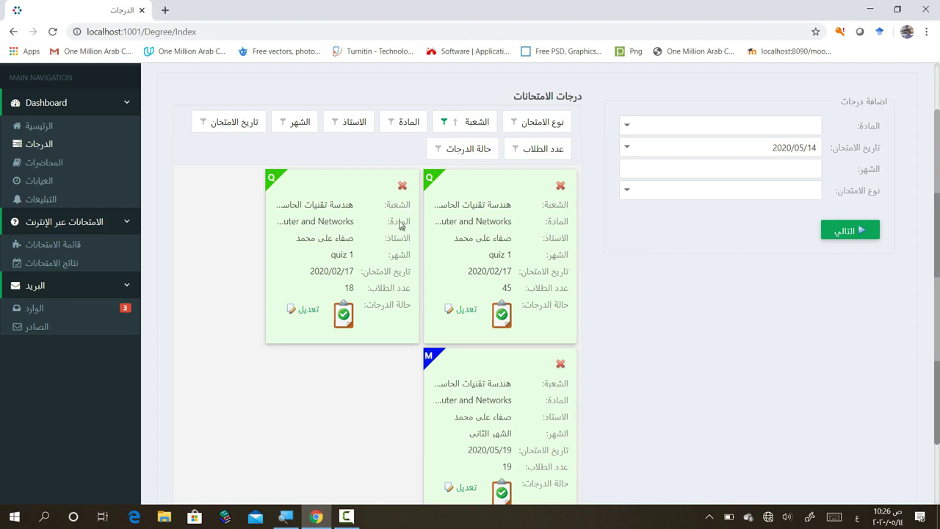
left_click(391, 122)
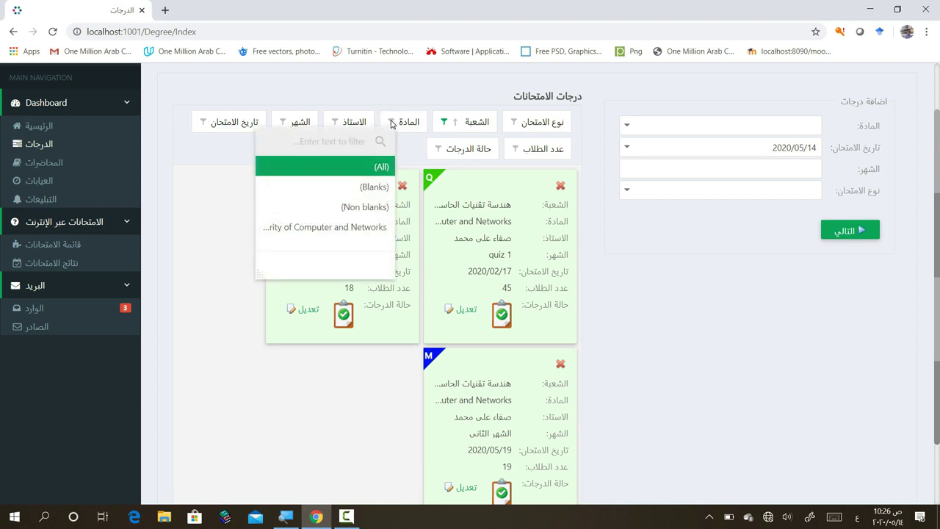
left_click(323, 228)
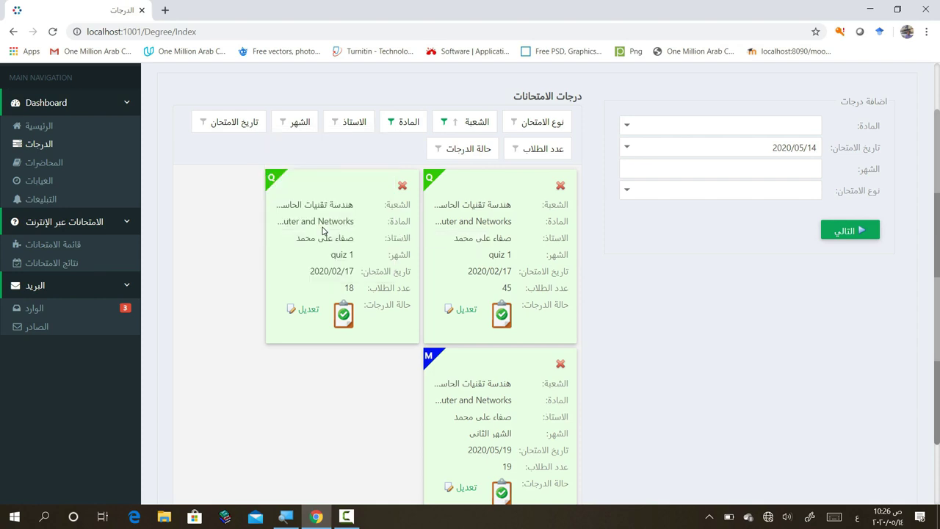
- Filter the exam grades by the listed teacher's name and by the month value "quiz 1"
left_click(336, 124)
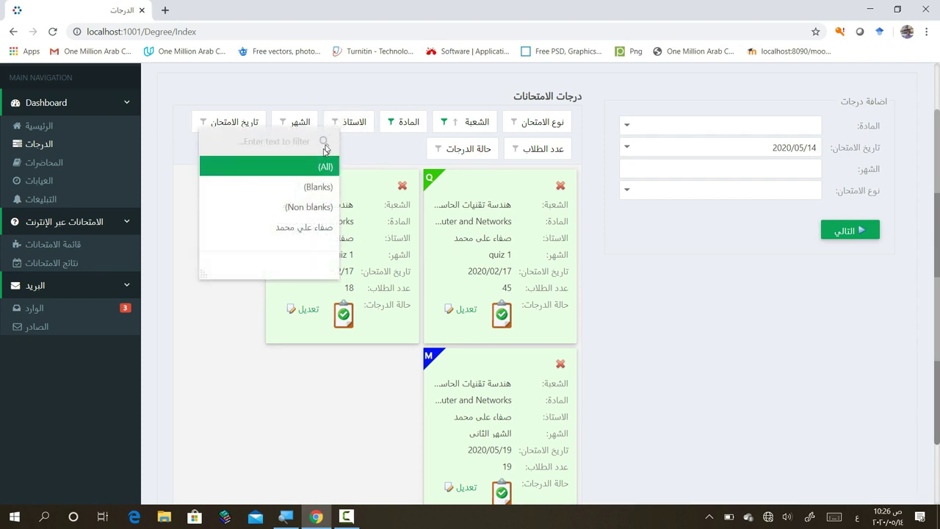
left_click(304, 228)
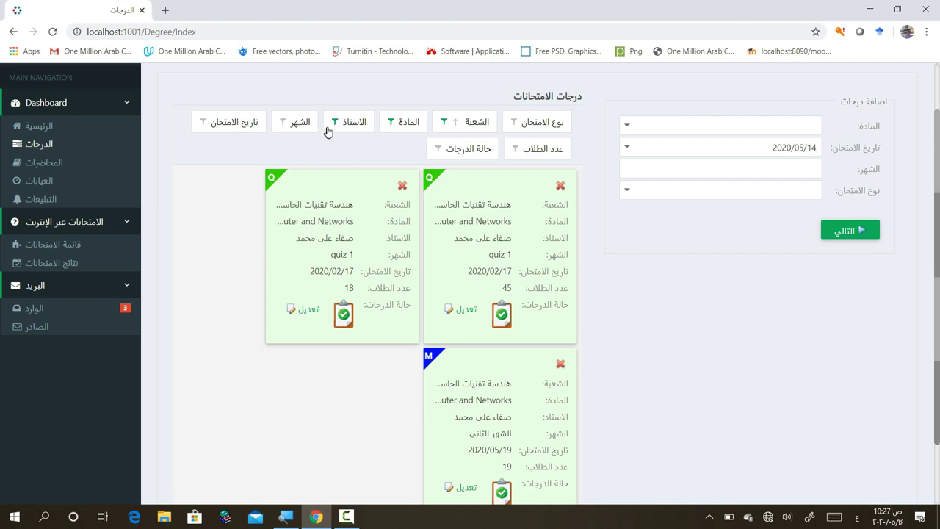
left_click(283, 124)
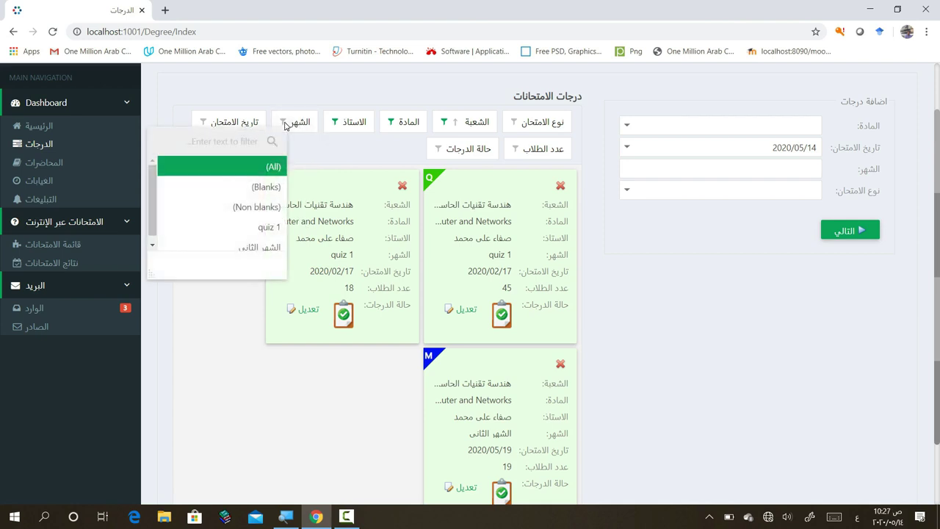
left_click(262, 229)
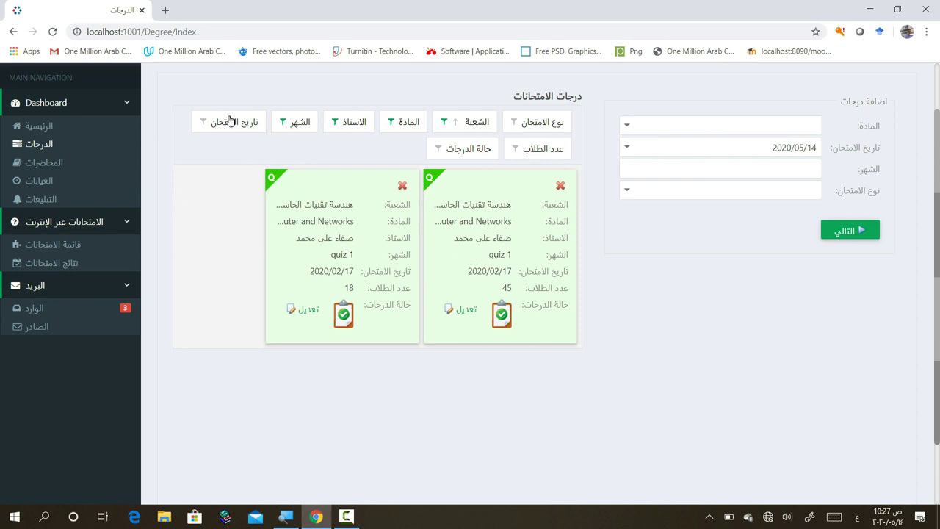
- Filter the exam grades by exam date (تاريخ الامتحان) from 2020/05/13 to 2020/05/27
left_click(202, 123)
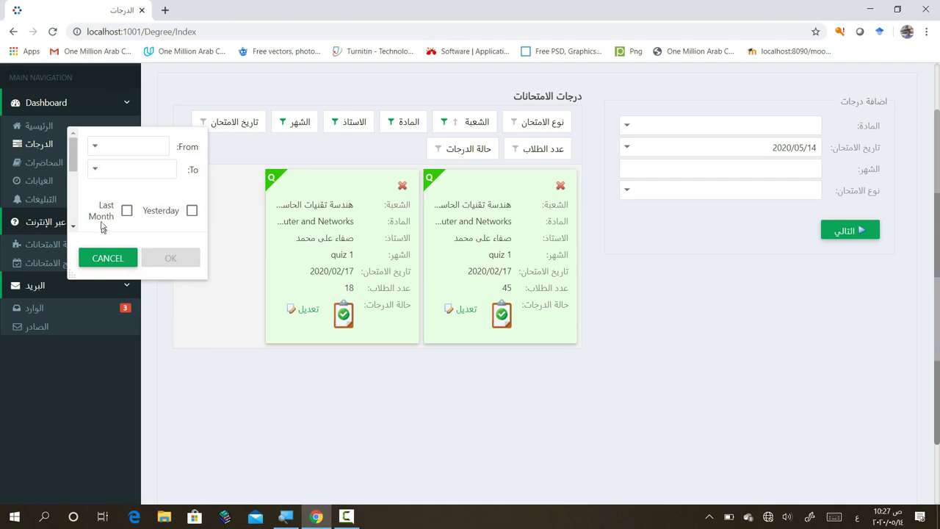
left_click(95, 146)
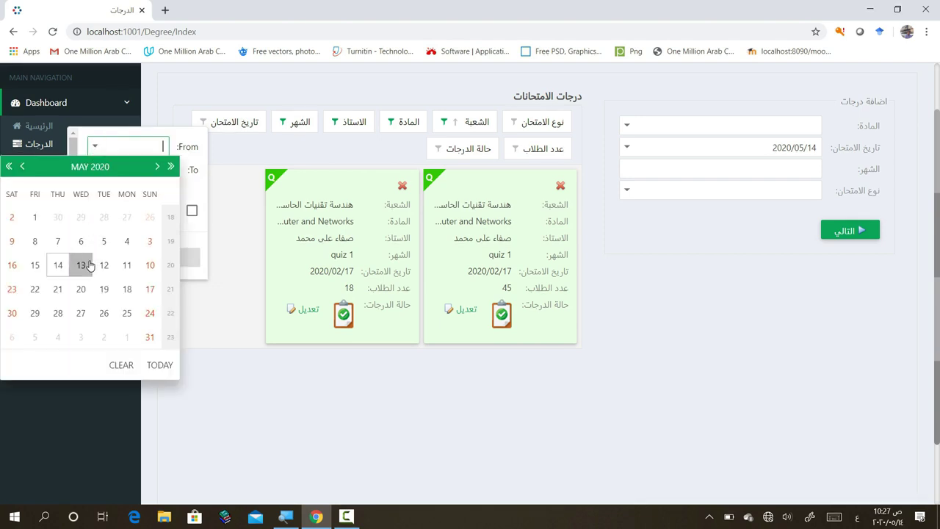
left_click(82, 265)
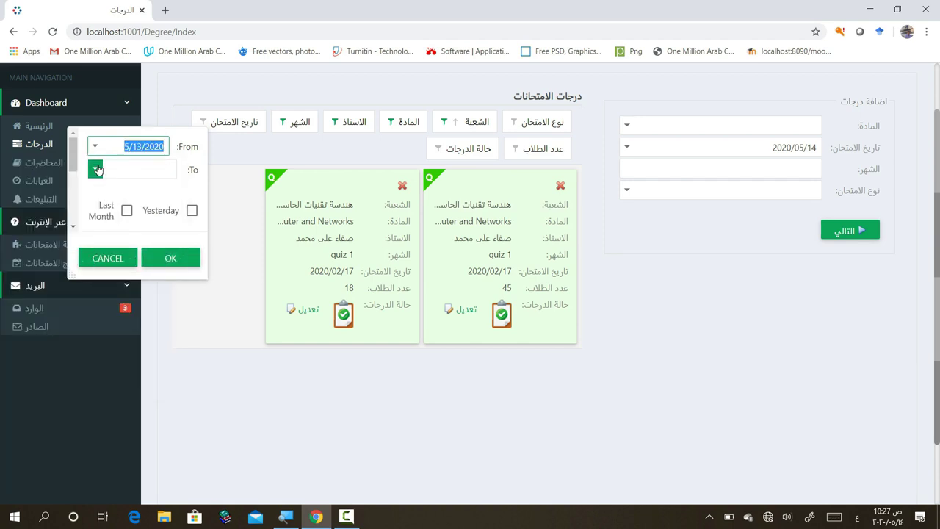
left_click(98, 169)
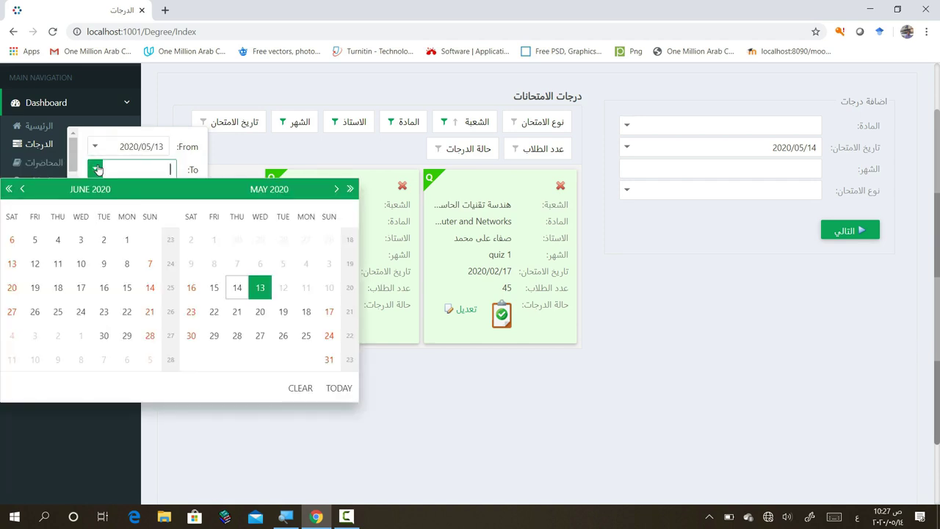
left_click(261, 336)
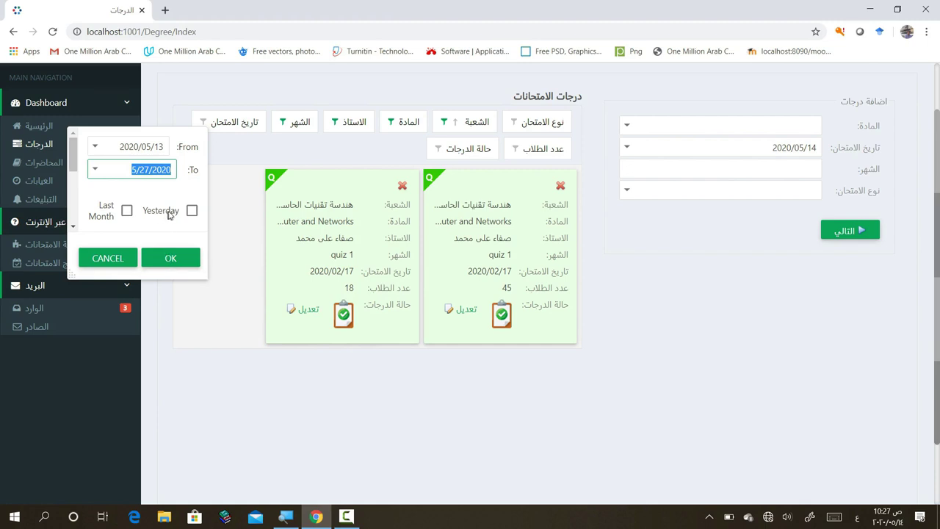
left_click(176, 258)
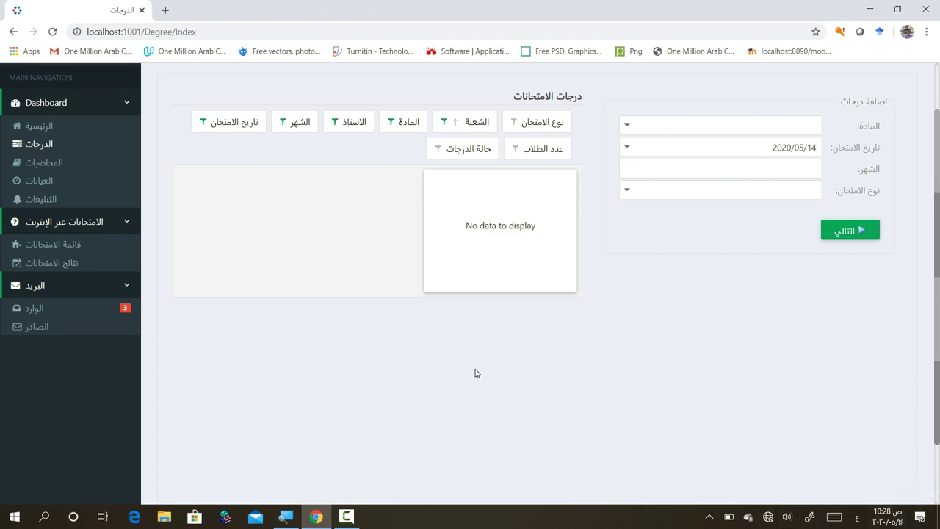
- Clear the start and end dates of the exam date filter and apply the change
left_click(203, 122)
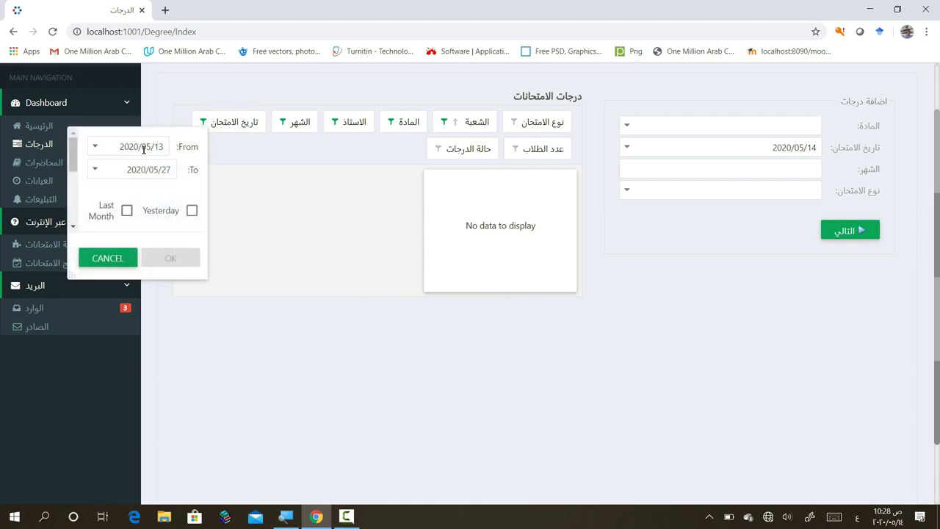
left_click(97, 146)
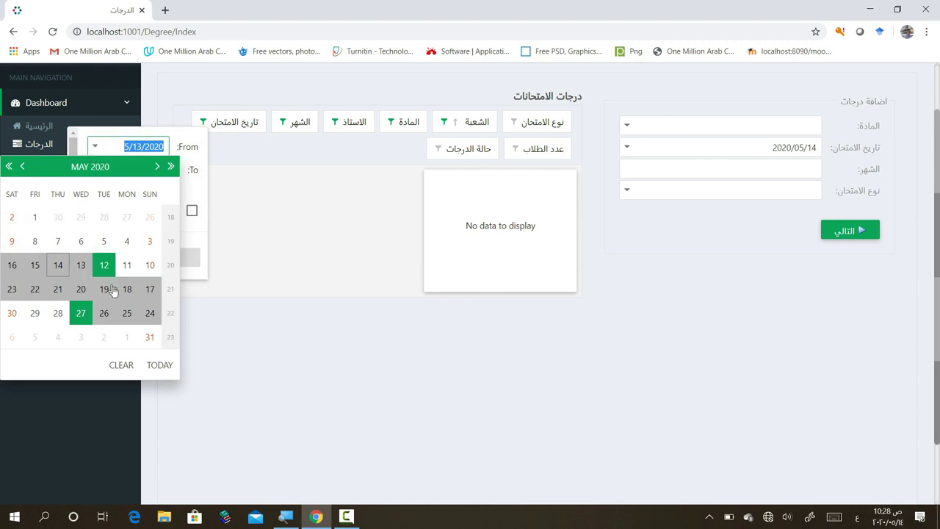
left_click(121, 366)
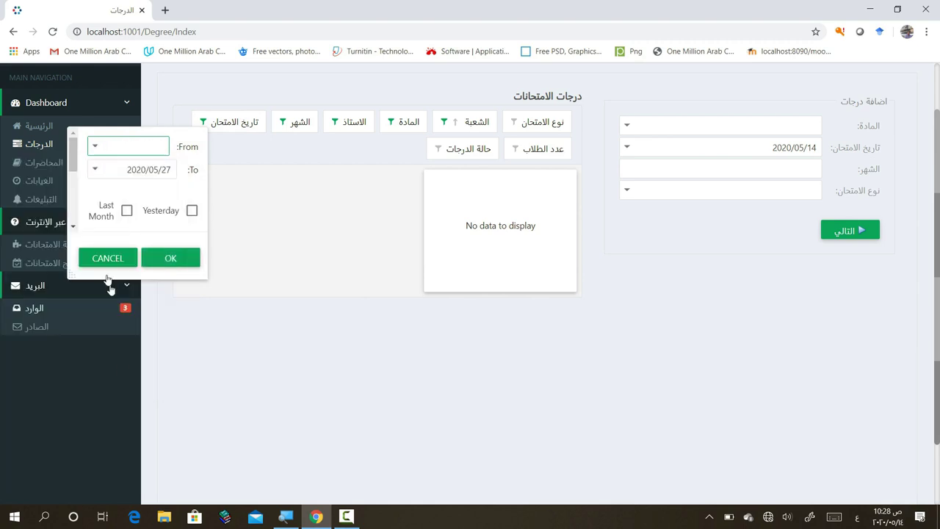
left_click(94, 169)
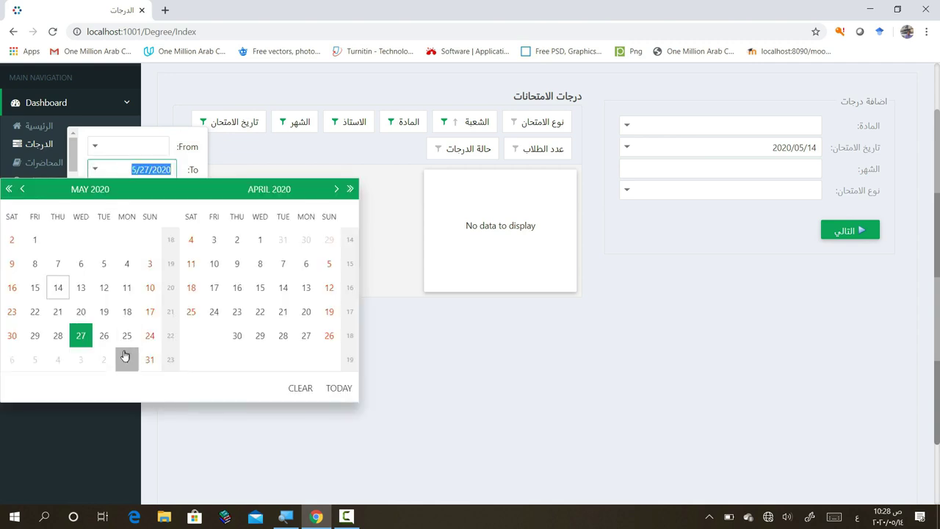
left_click(302, 389)
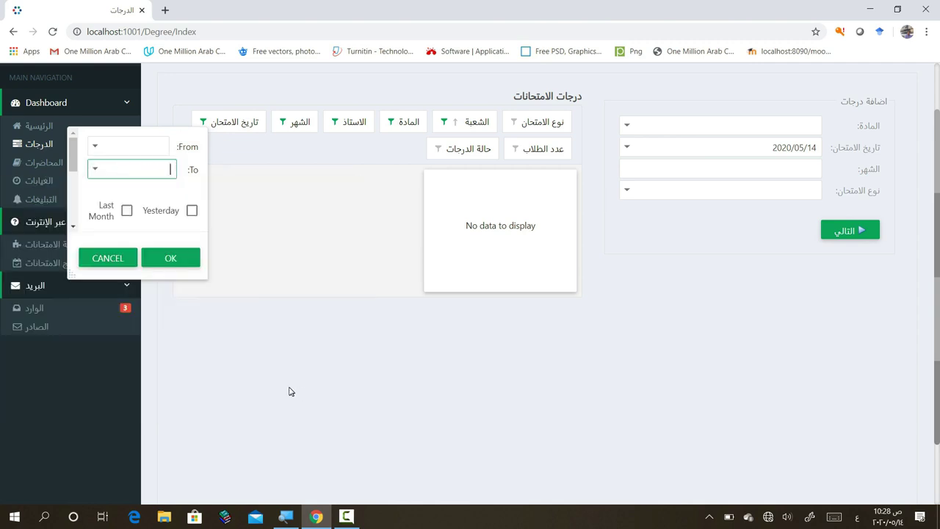
left_click(168, 263)
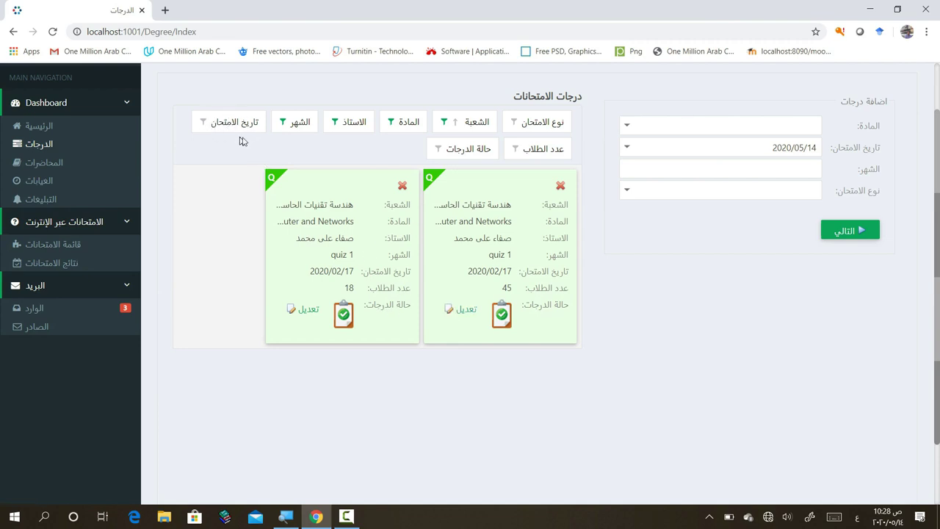
- View the choices of the student count (عدد الطلاب) and grade status (حالة الدرجات) filters without applying any
left_click(516, 149)
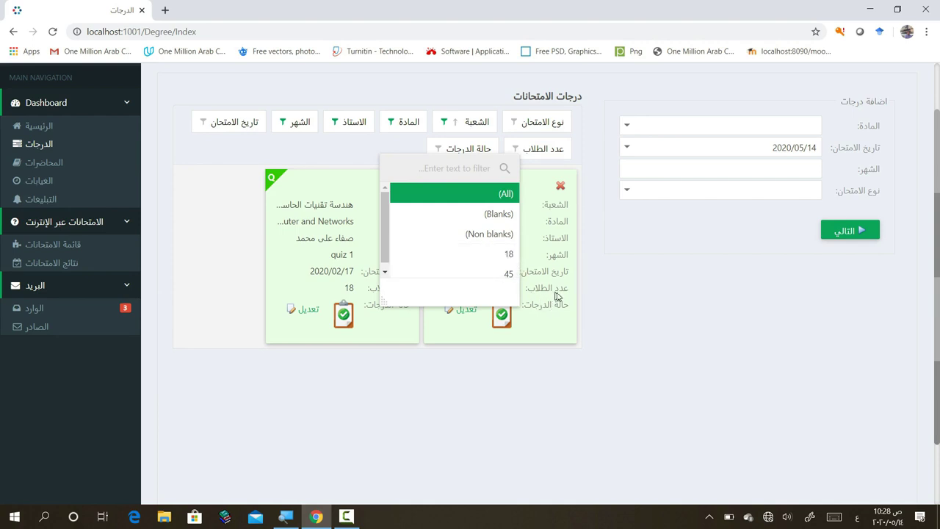
left_click(591, 305)
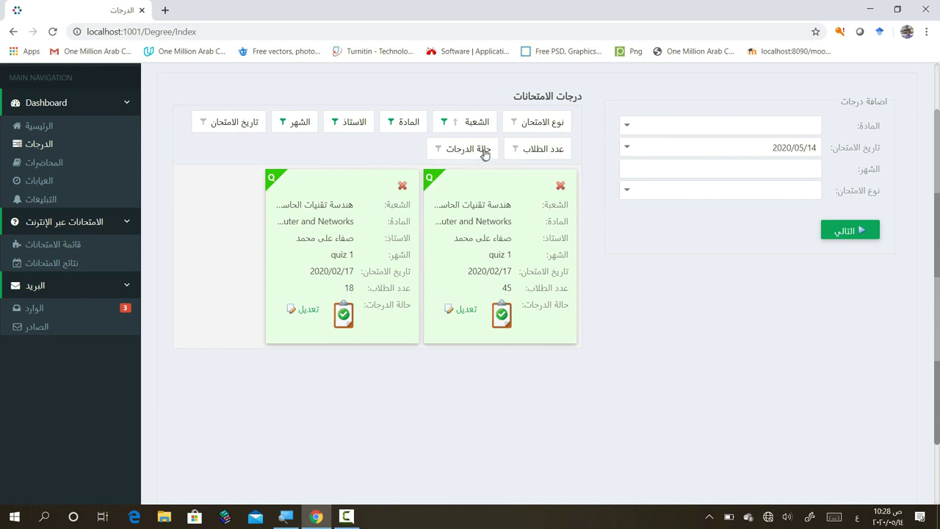
left_click(513, 150)
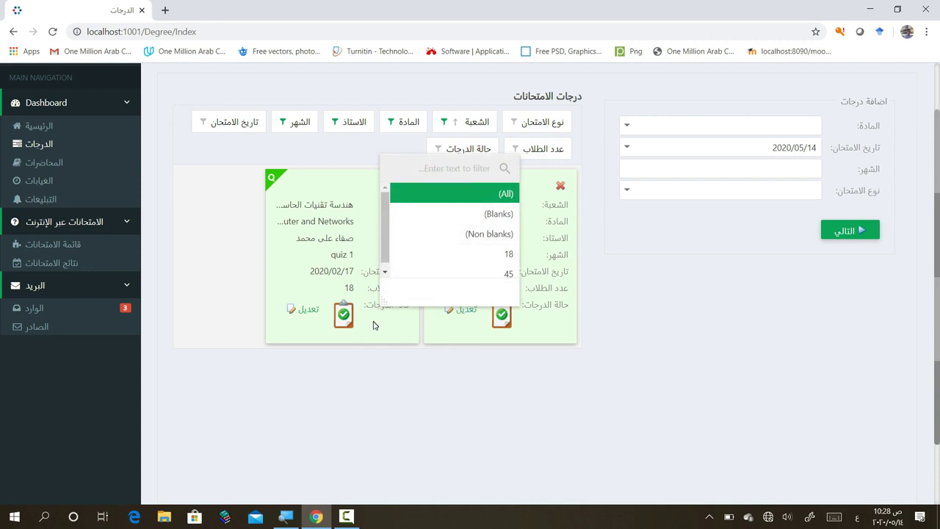
left_click(455, 386)
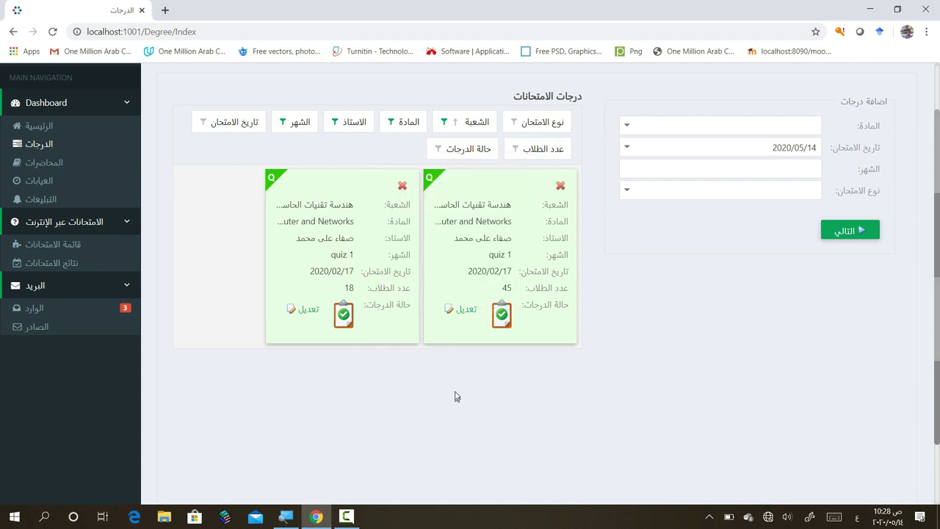
left_click(439, 149)
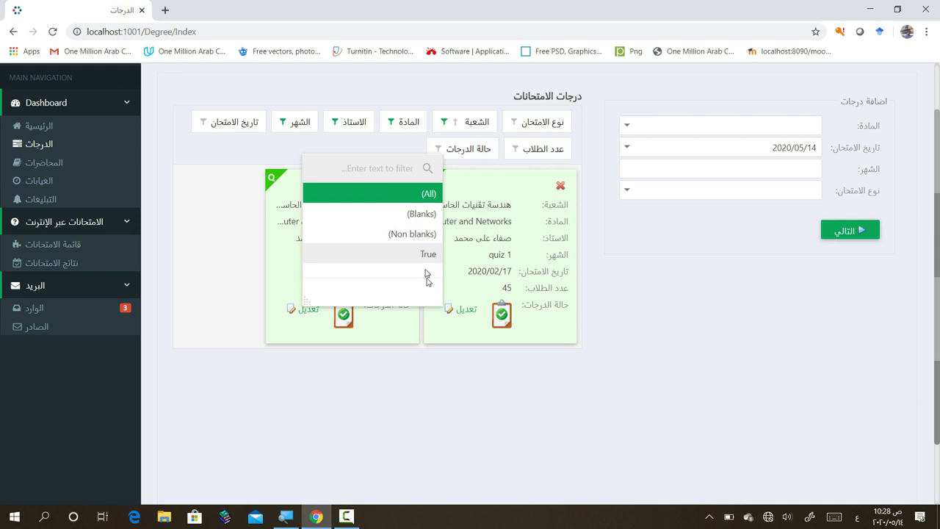
left_click(440, 321)
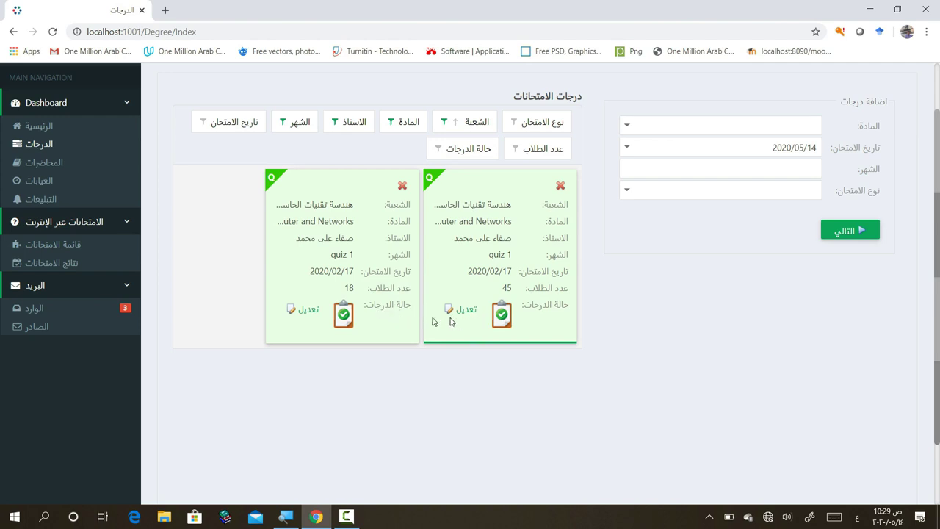
- Reset the section (الشعبة) and subject (المادة) filters to (All)
left_click(443, 123)
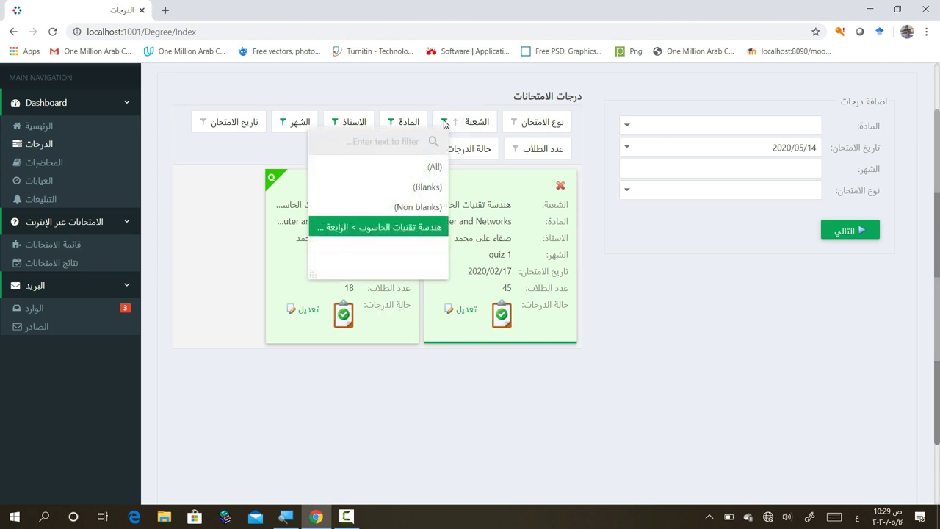
left_click(427, 170)
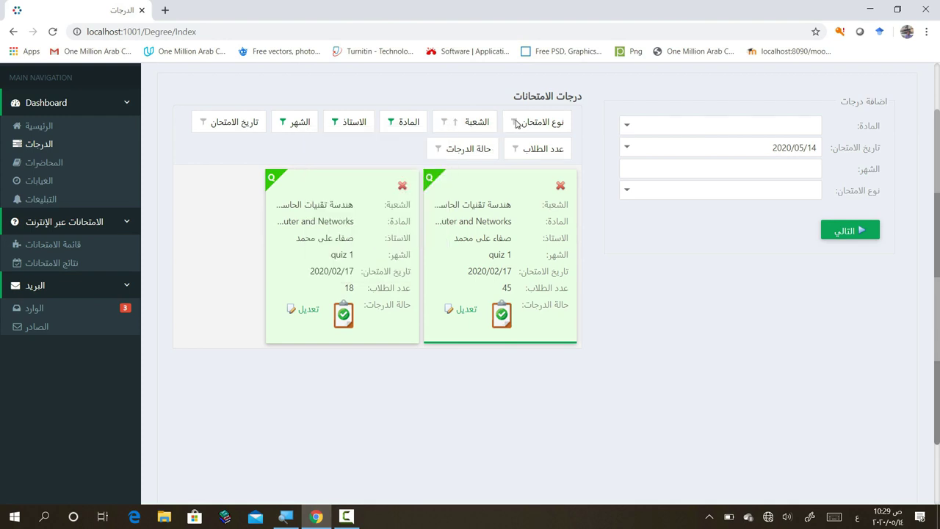
left_click(387, 125)
left_click(389, 123)
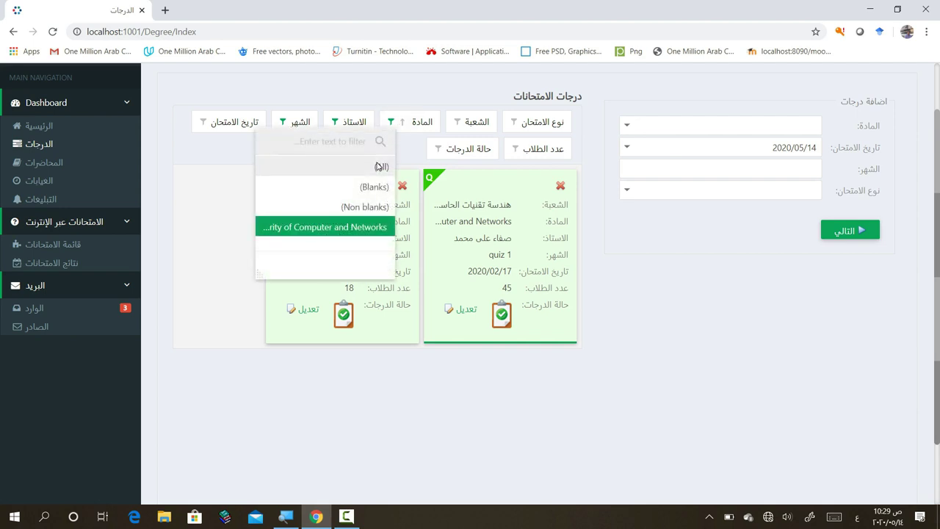
left_click(379, 166)
- Reset the teacher (الاستاذ) and month (الشهر) filters to (All)
left_click(335, 123)
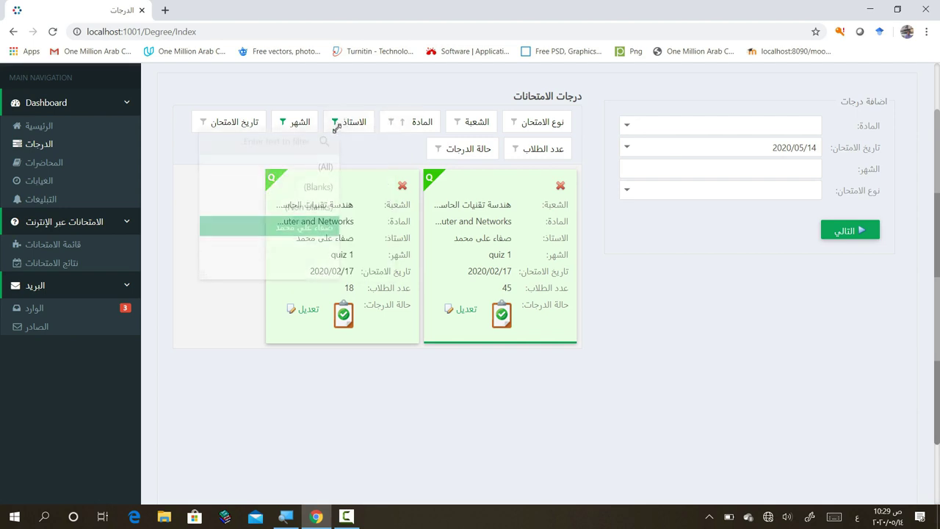
left_click(326, 166)
left_click(285, 125)
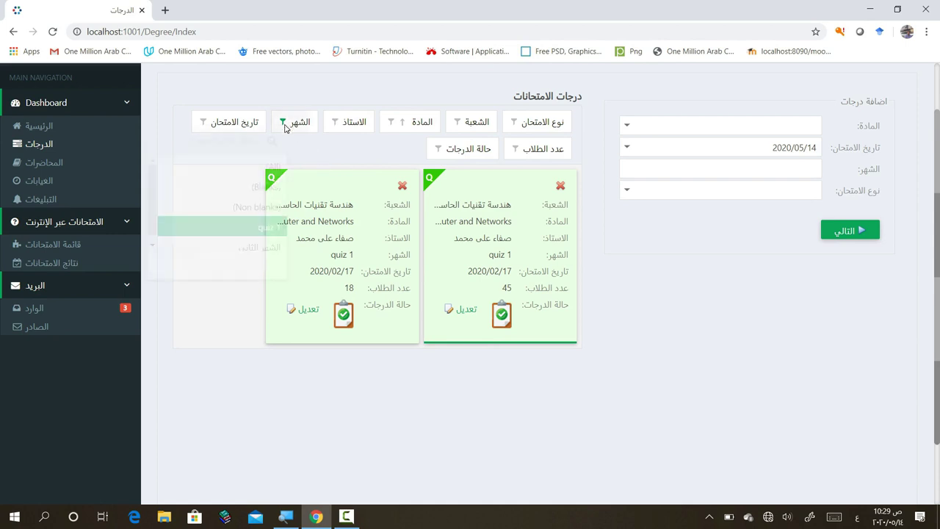
left_click(273, 166)
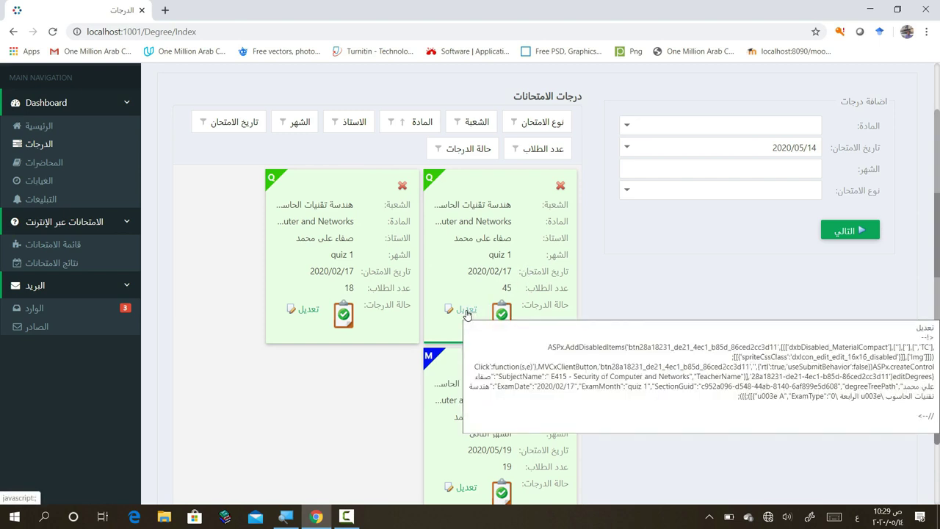
- Edit the quiz 1 exam with 45 students and set the grade of the student listed just before the first 10.00 in the lower half to 12
left_click(466, 310)
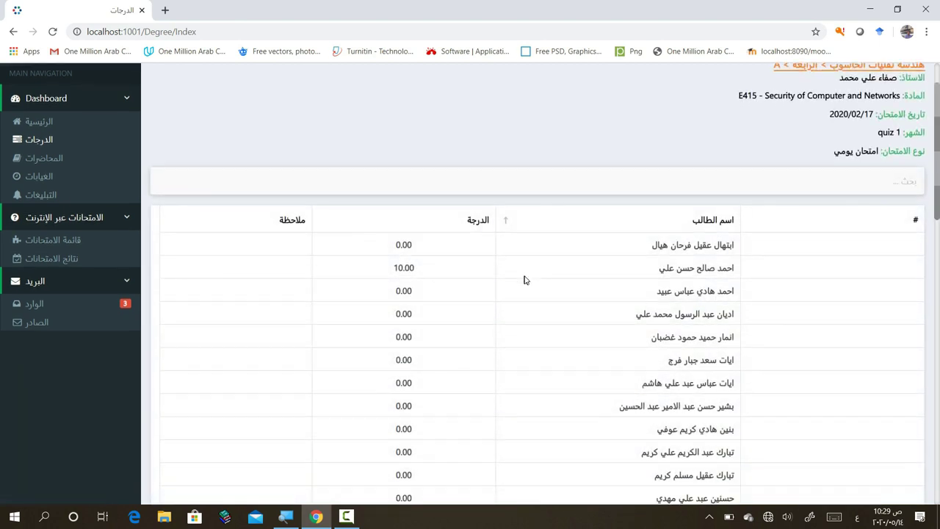
scroll(524, 280, "down", 6)
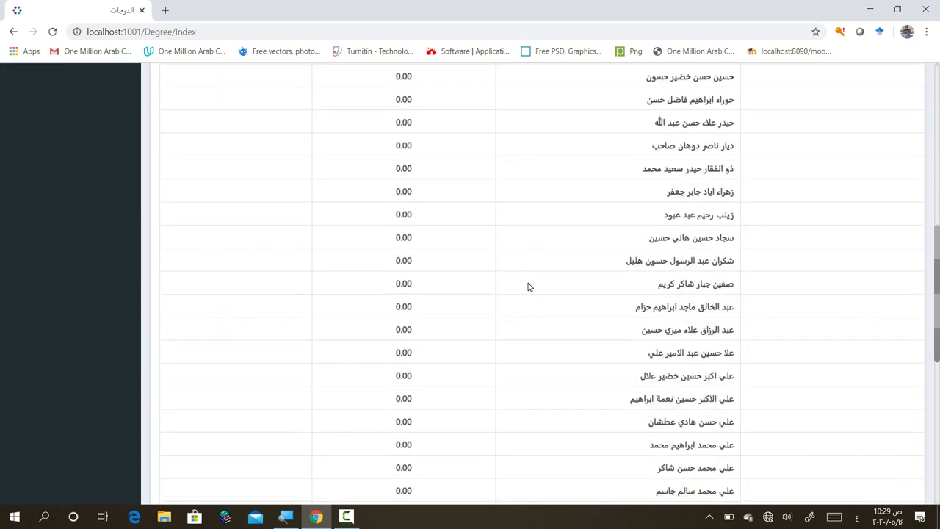
scroll(527, 287, "down", 3)
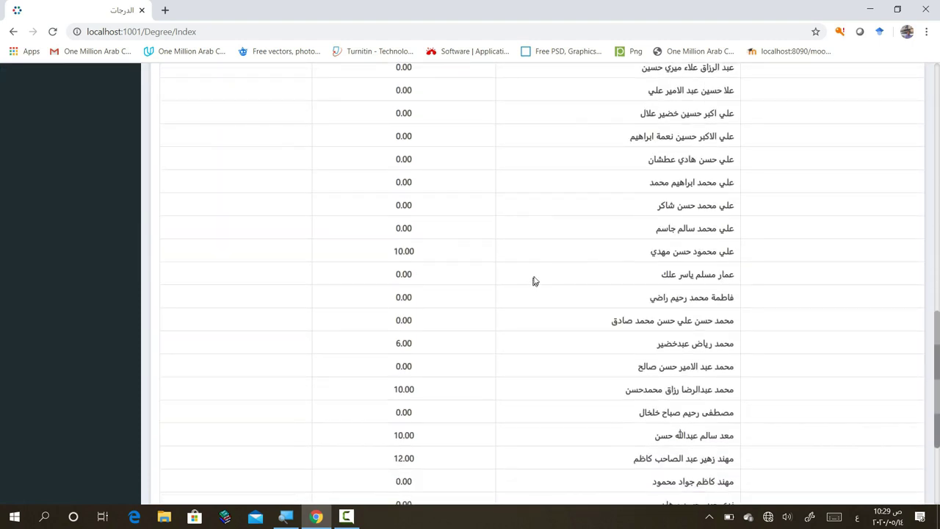
left_click(419, 232)
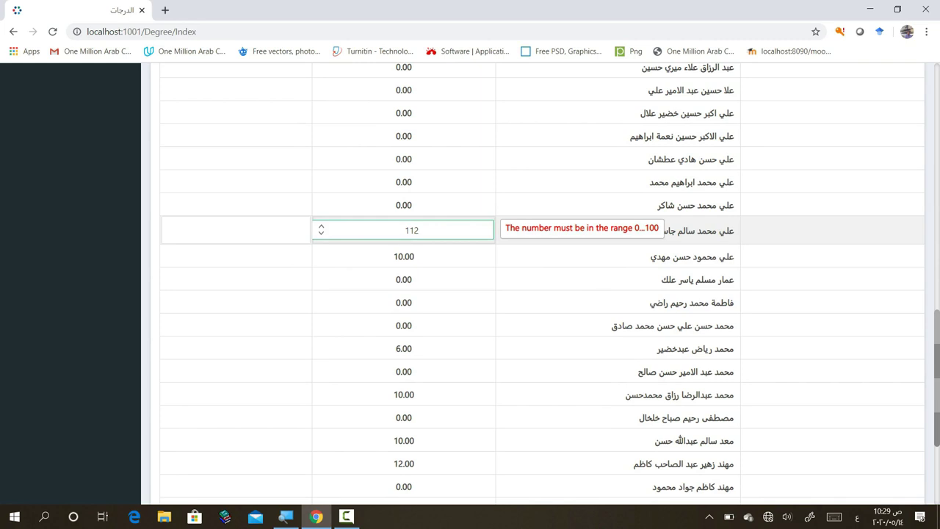
key("Home")
key("BackSpace")
key("BackSpace")
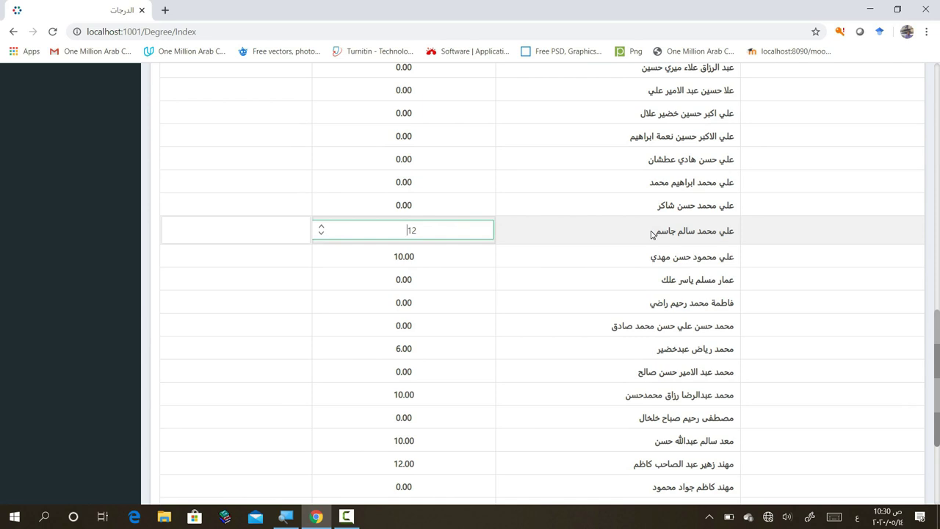
key("Tab")
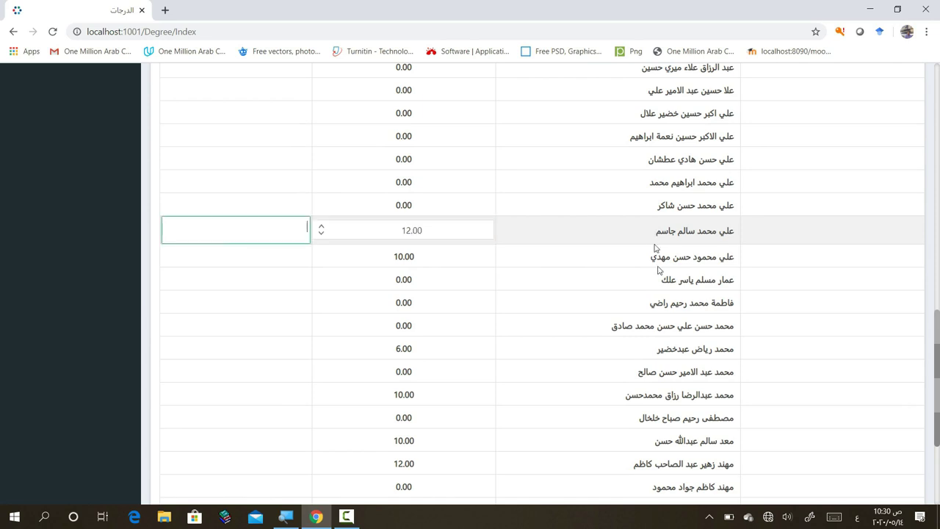
- Preview the pending grade change in the student list
scroll(426, 416, "down", 3)
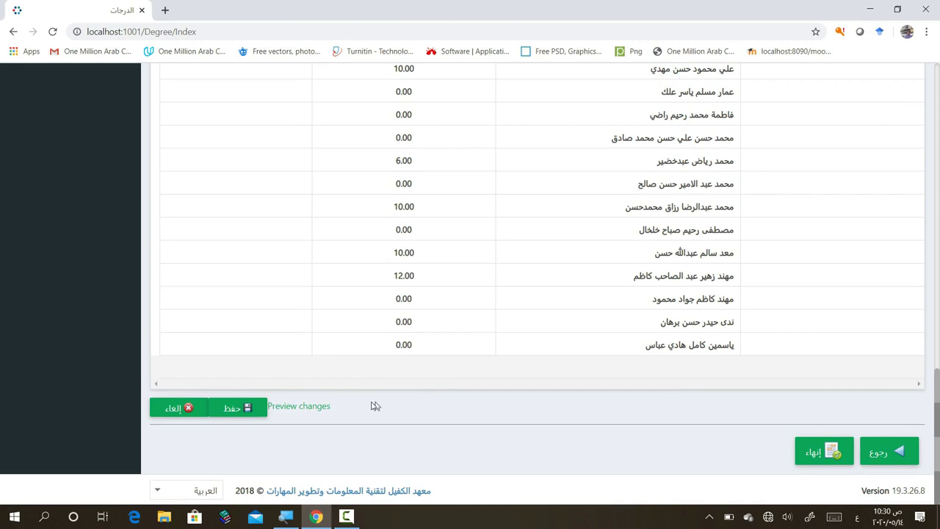
scroll(368, 365, "up", 2)
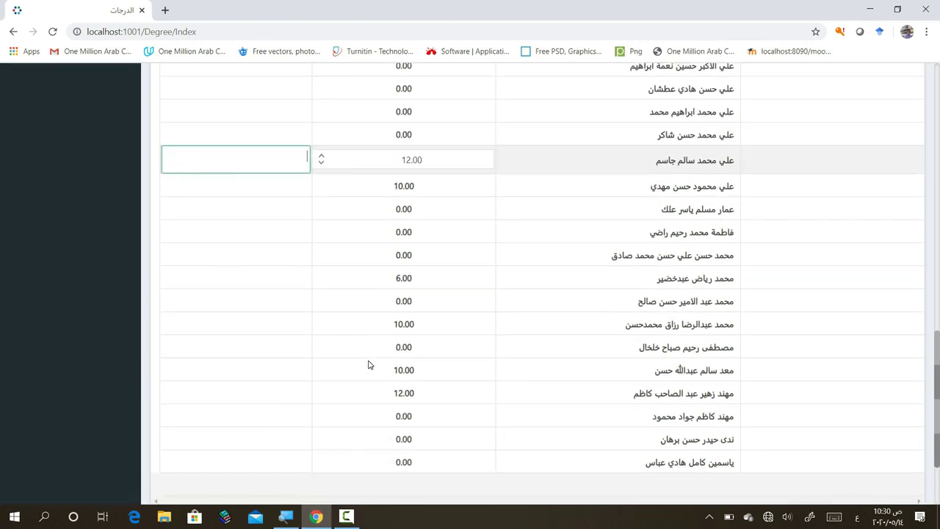
scroll(369, 364, "down", 2)
scroll(369, 365, "up", 1)
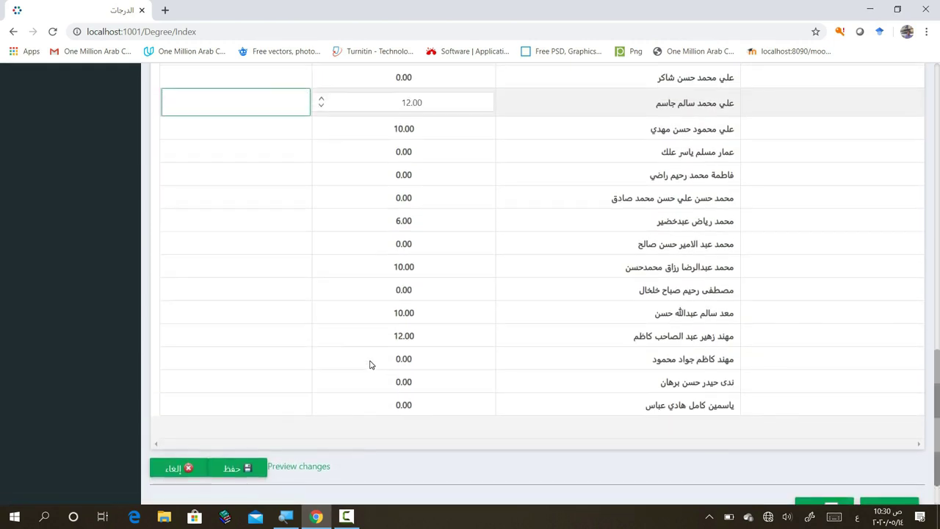
scroll(369, 367, "down", 1)
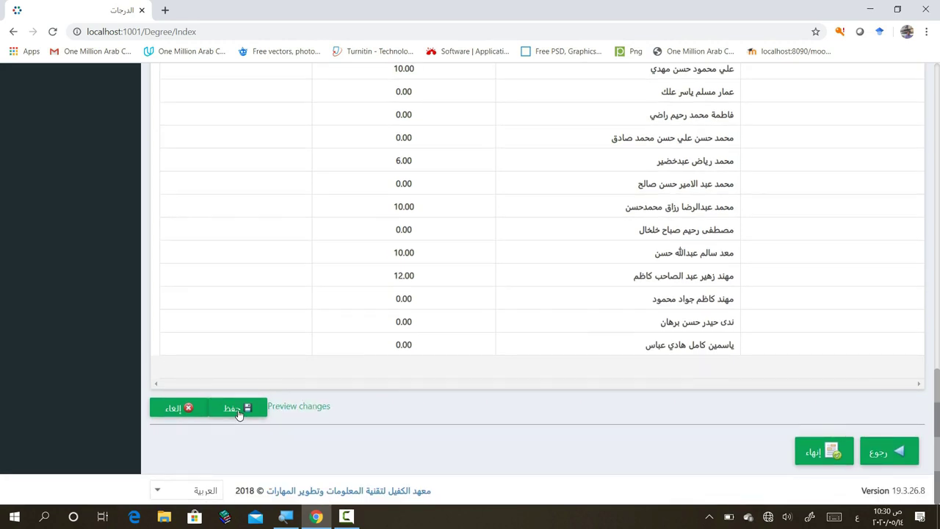
left_click(305, 408)
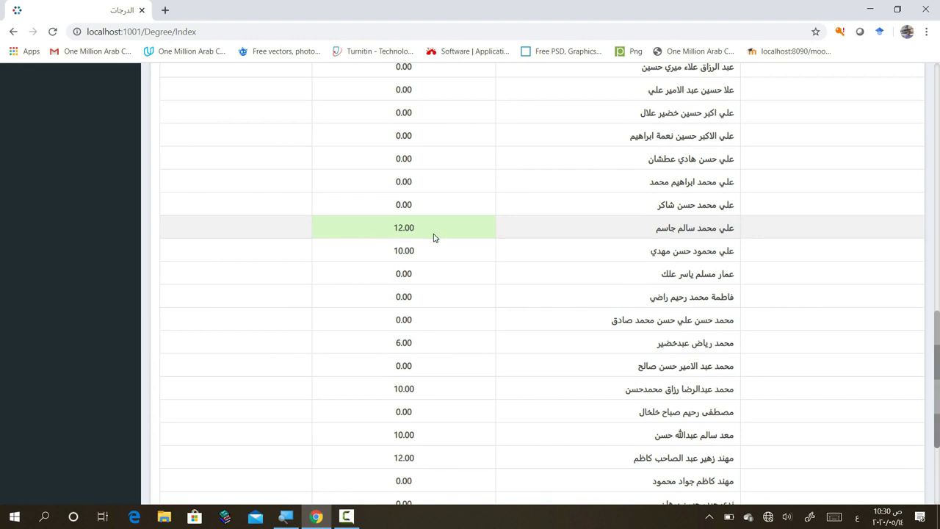
scroll(422, 301, "down", 3)
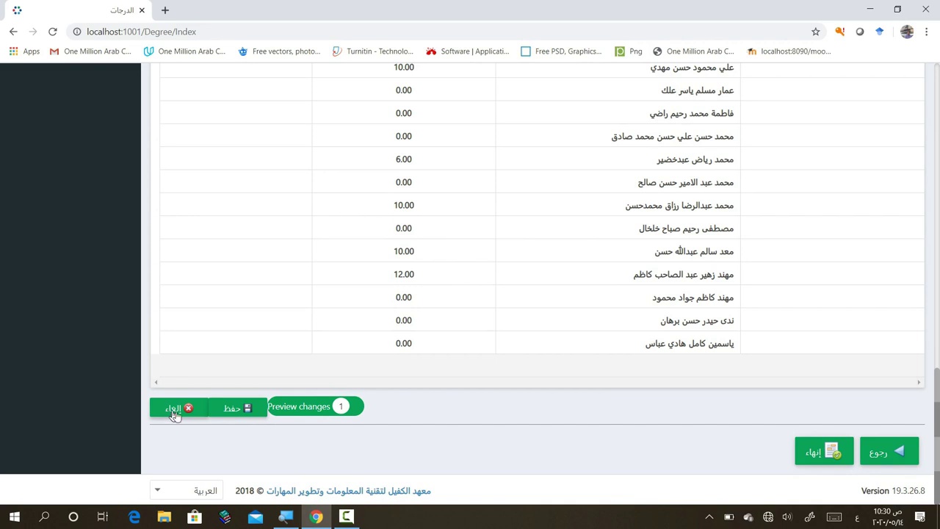
- Save the grade change, finish the exam (إنهاء) and confirm showing its grades to the students
left_click(236, 410)
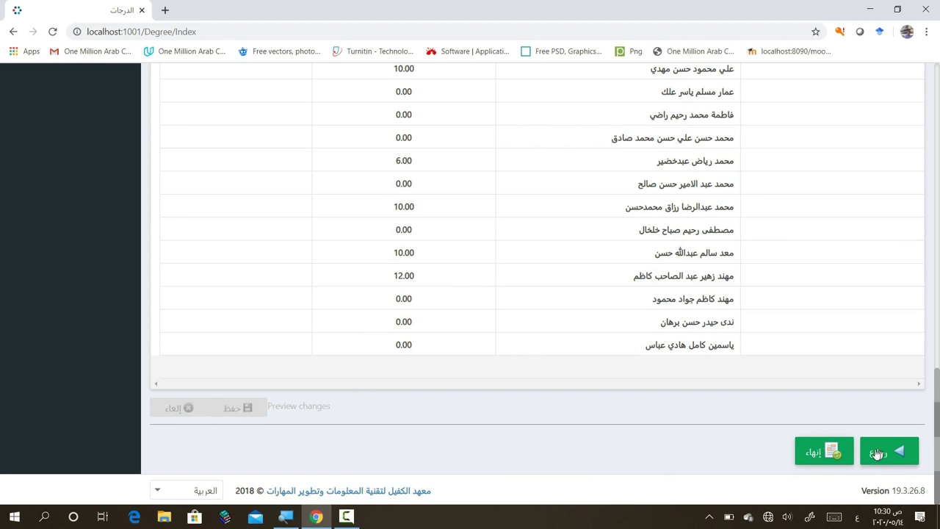
left_click(814, 453)
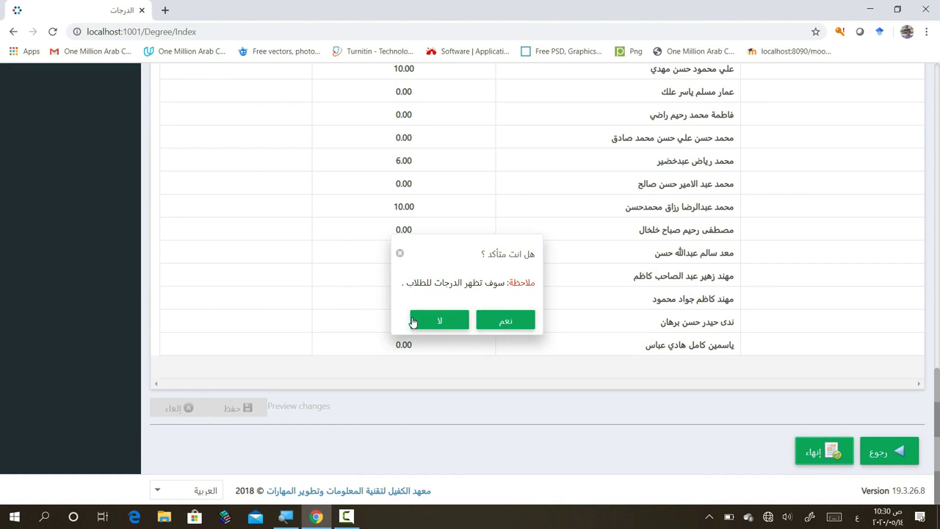
left_click(506, 323)
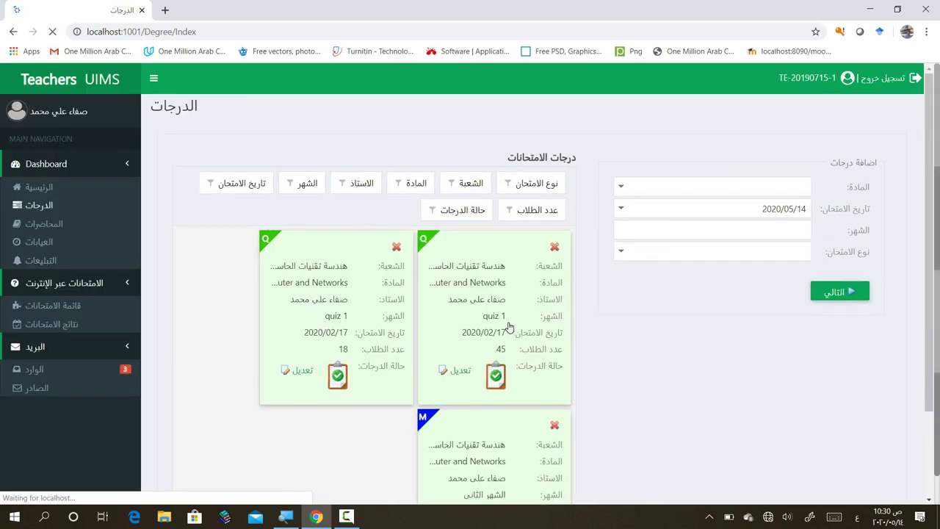
- Reopen the 45-student quiz 1 exam to check its saved grades, and finish it again with confirmation
scroll(558, 345, "down", 2)
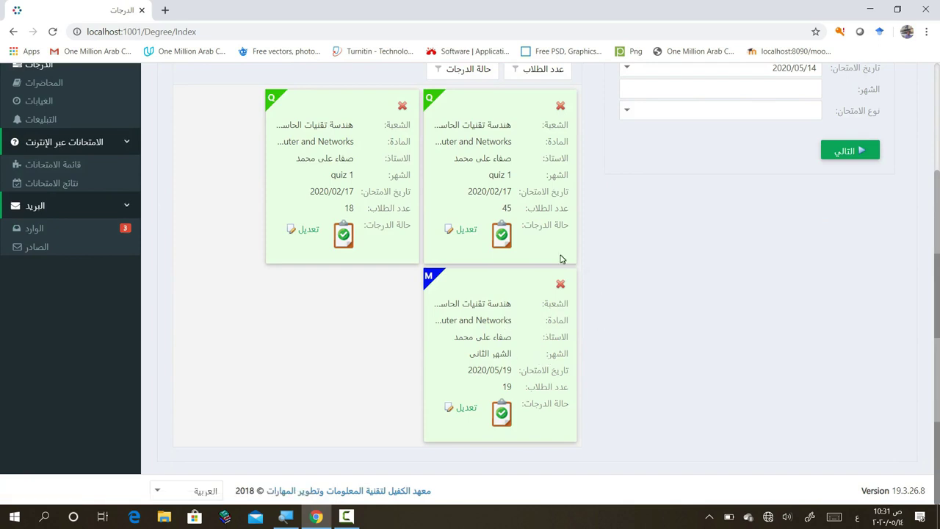
left_click(464, 232)
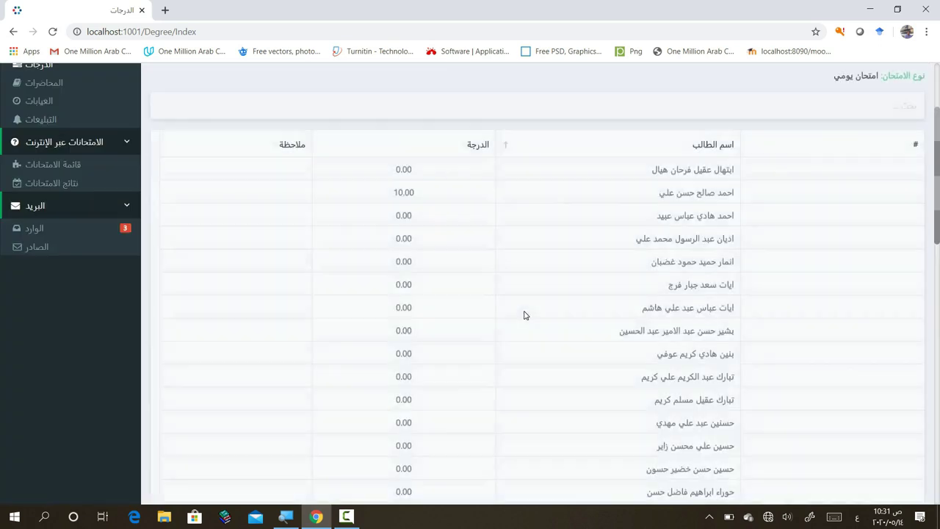
scroll(525, 315, "down", 4)
scroll(524, 316, "down", 3)
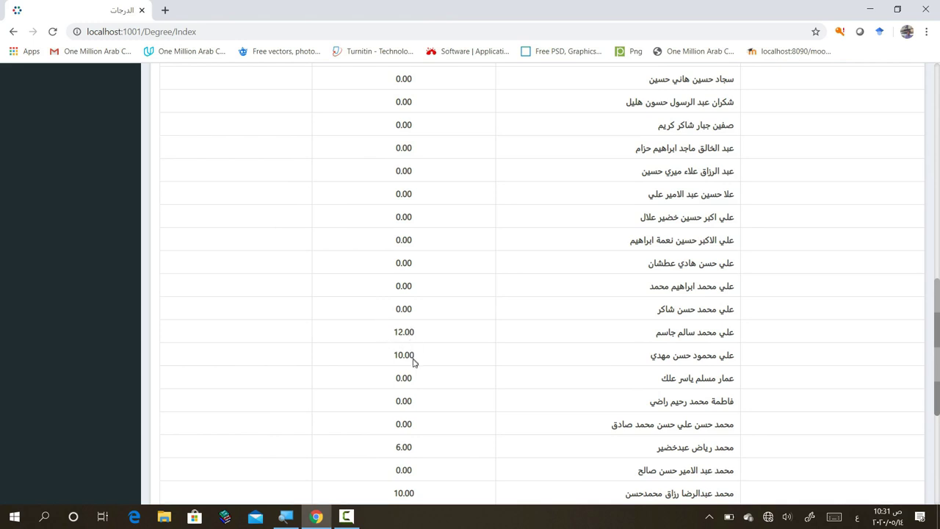
scroll(413, 360, "down", 1)
scroll(413, 371, "down", 3)
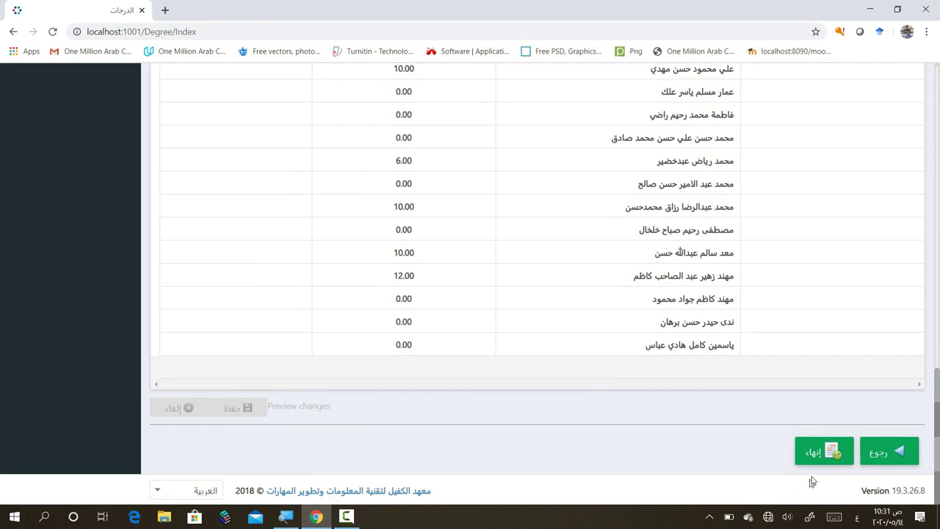
left_click(820, 449)
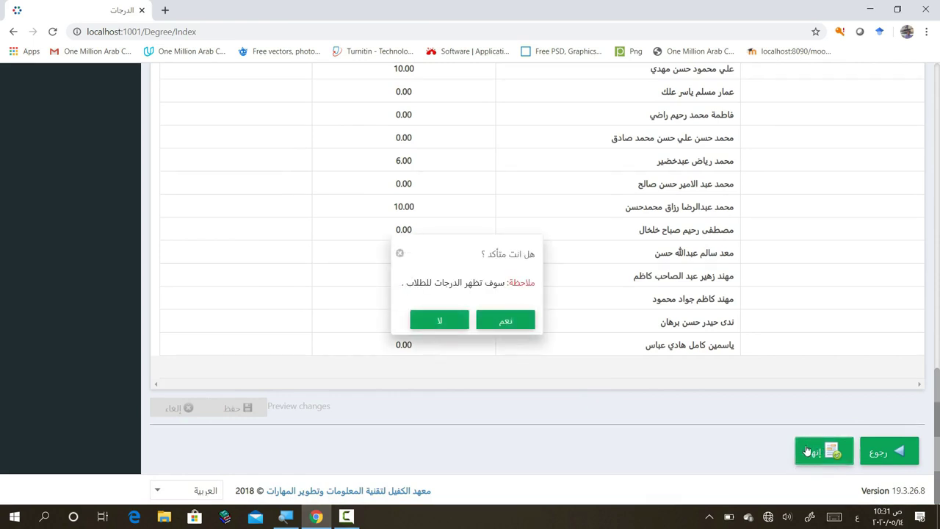
left_click(514, 321)
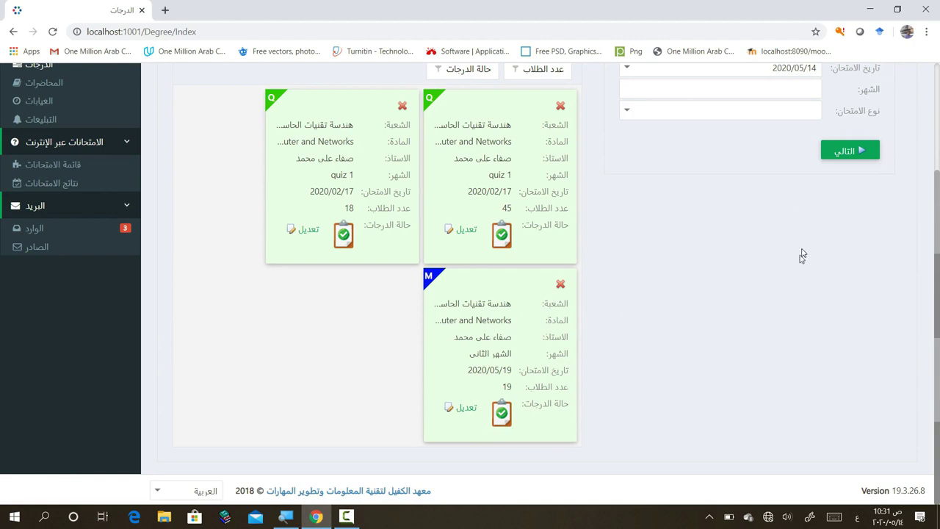
- In the add-grades form, choose COTE117 - Computer Programming 1 for the first-year morning section B and set the exam date to 2020/05/05
scroll(798, 258, "up", 2)
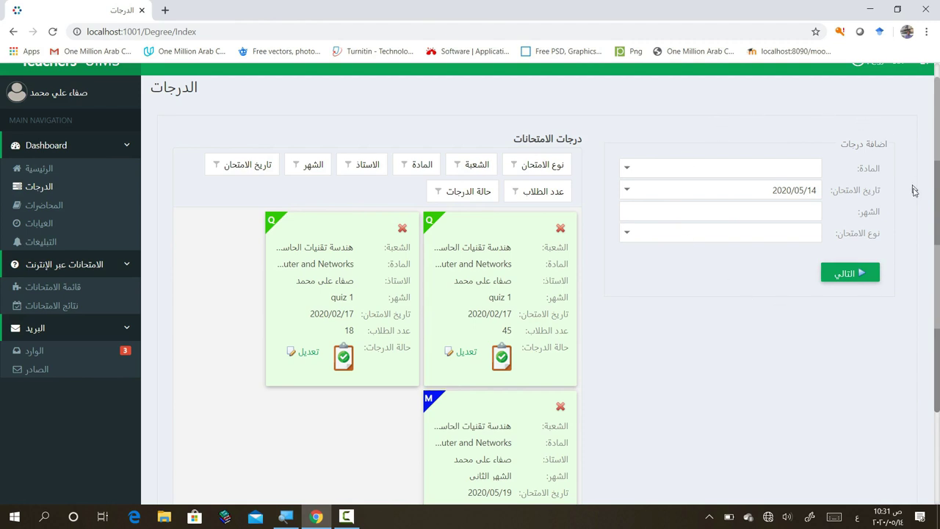
left_click(627, 169)
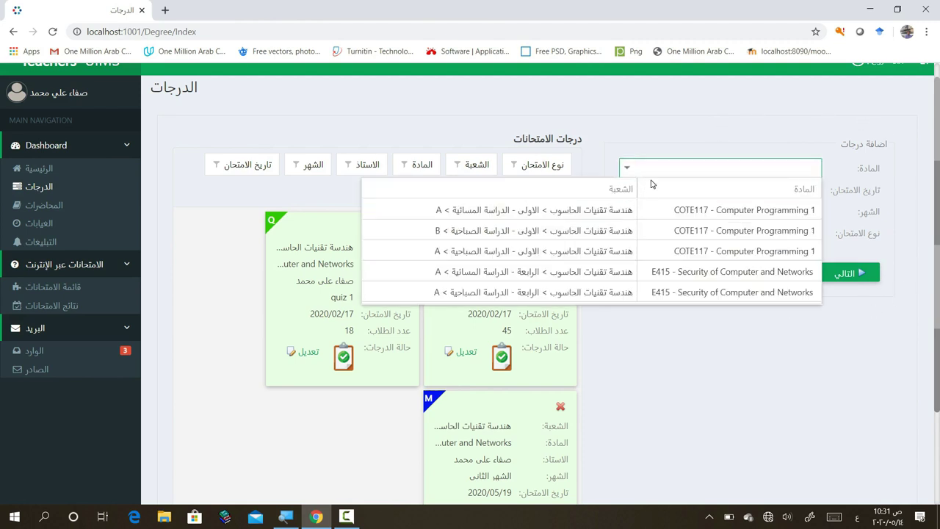
left_click(774, 233)
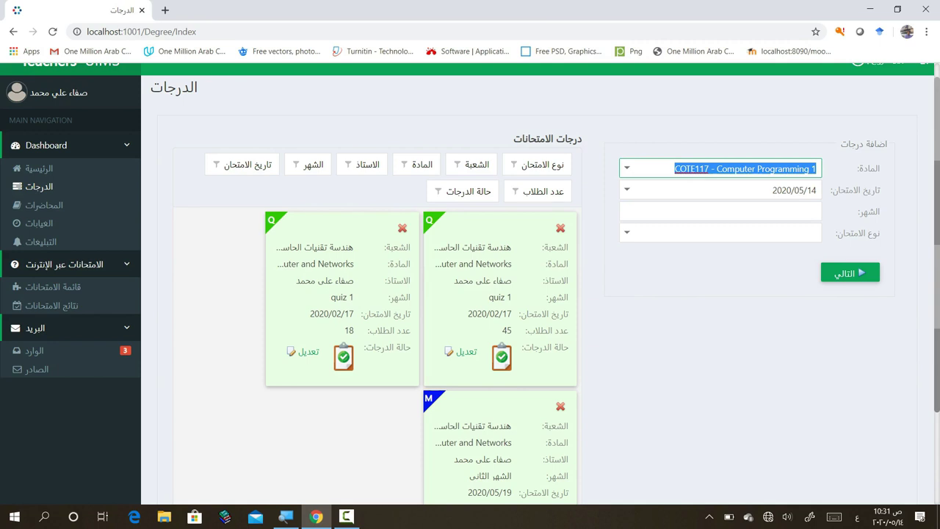
left_click(625, 189)
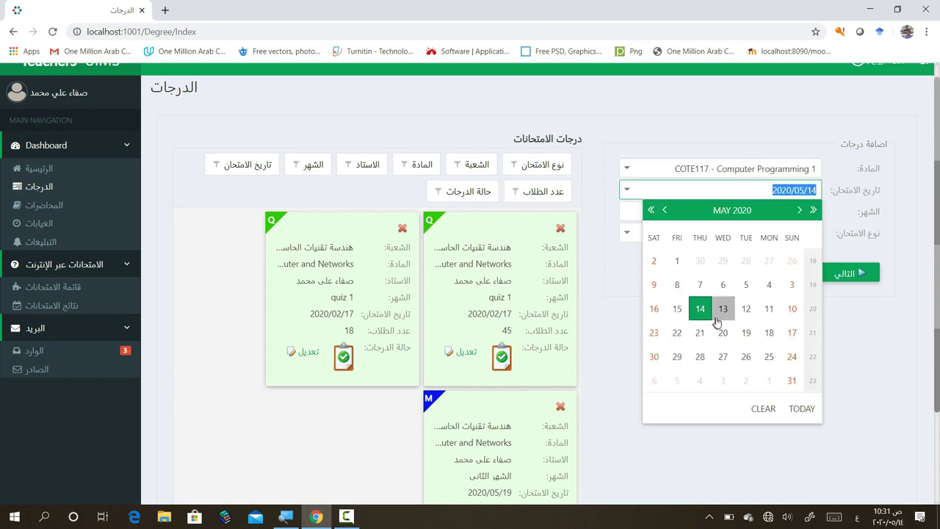
left_click(744, 285)
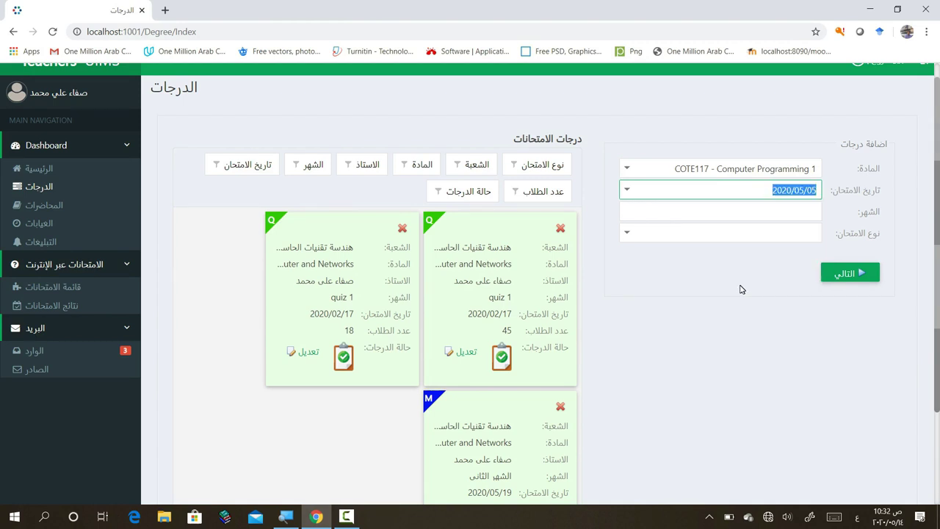
- Enter شهر 1 as the month, choose امتحان شهري as the exam type, and continue to the student grade list
left_click(651, 210)
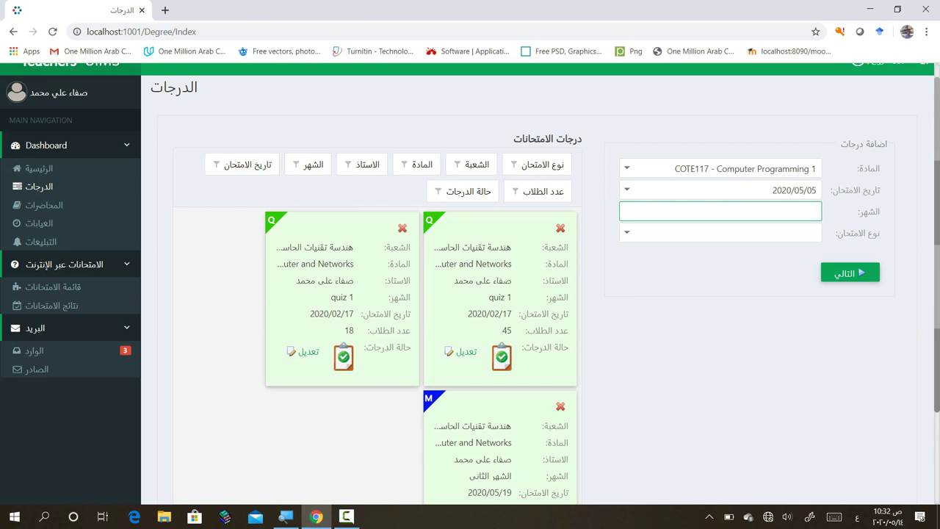
type("ر 1")
left_click(629, 234)
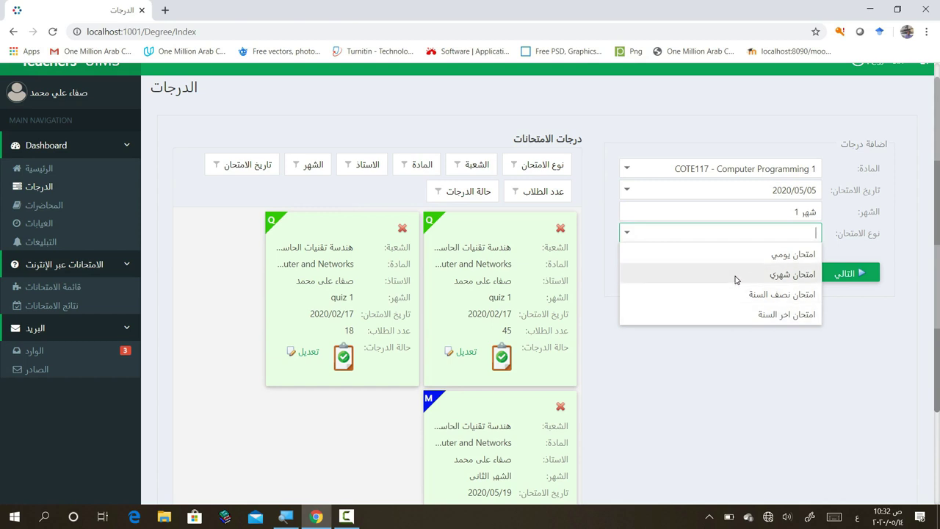
left_click(737, 278)
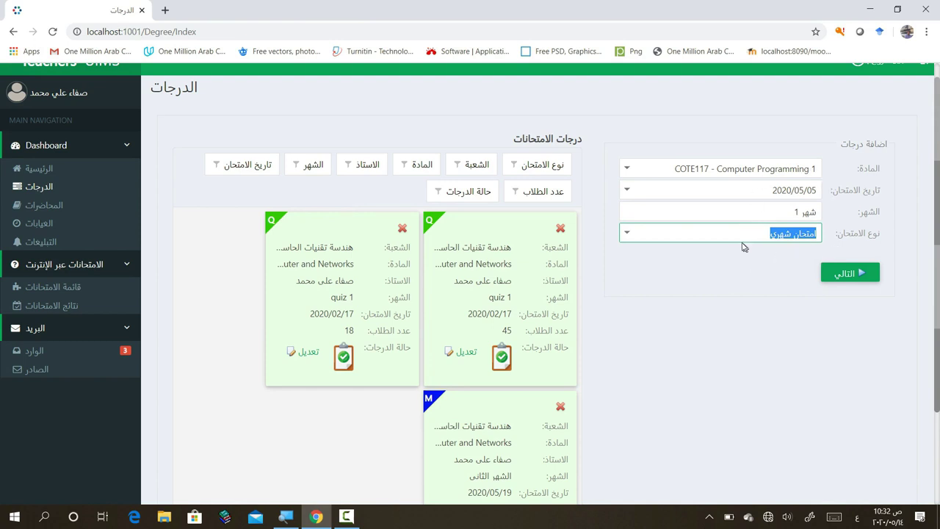
left_click(847, 274)
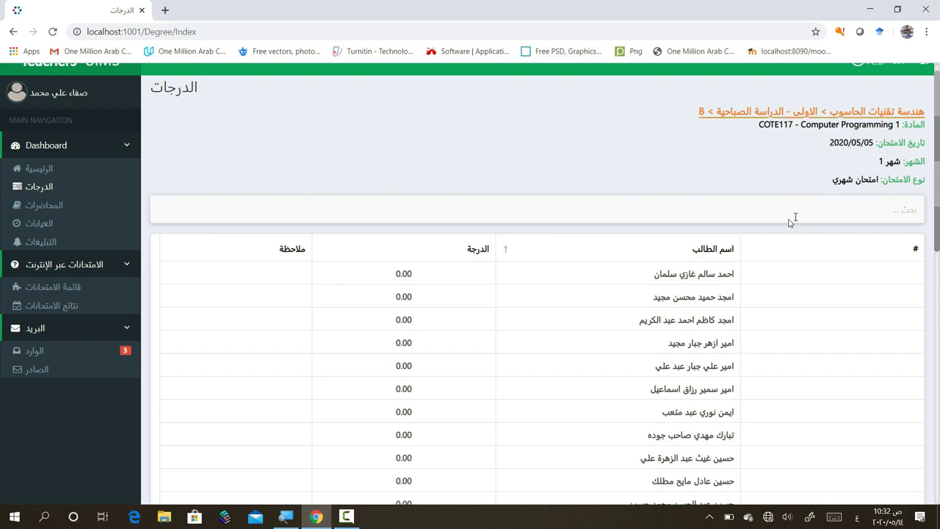
- Enter the grades 2, 4, 7, 10 and 5 for the first five students in the list, leaving their notes empty
left_click(426, 277)
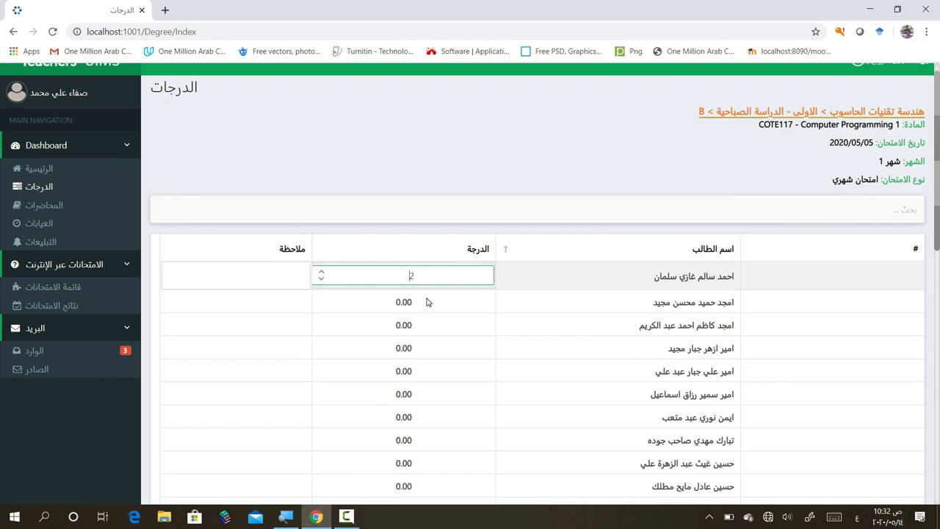
key("Tab")
type("4")
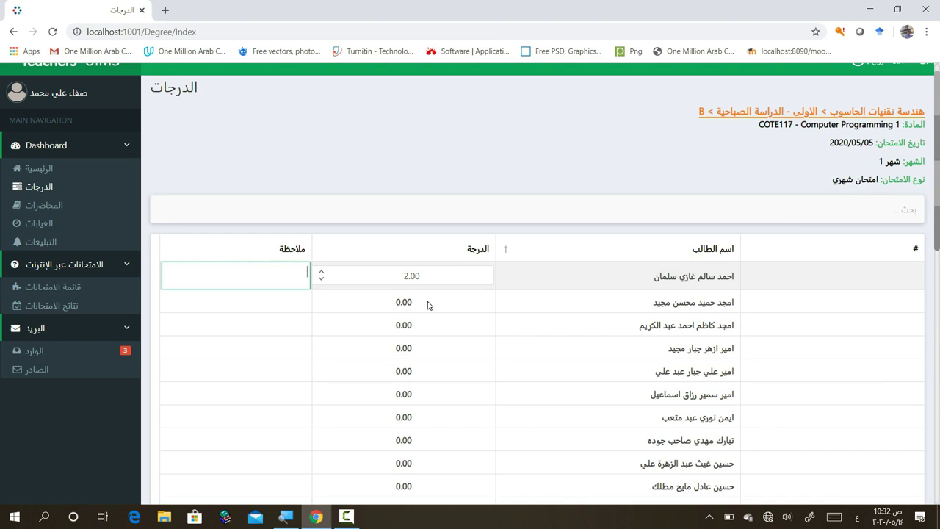
left_click(428, 305)
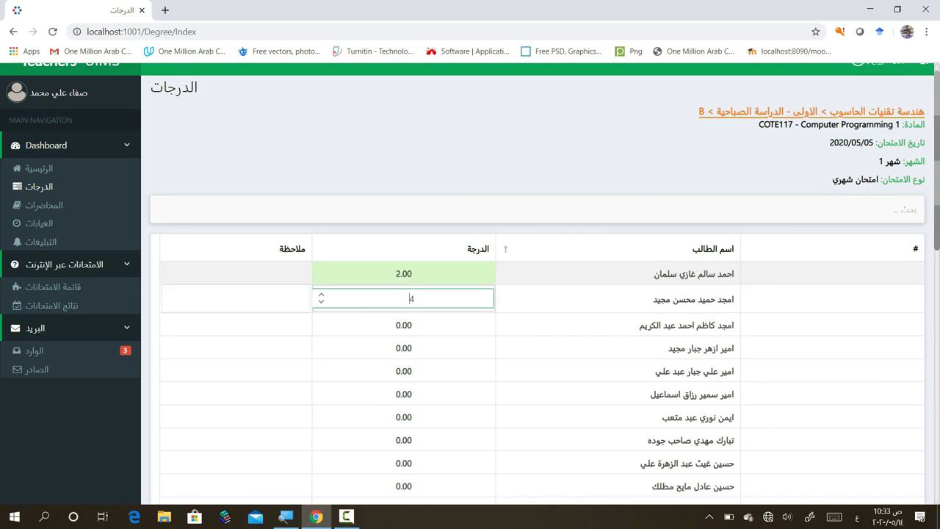
key("Tab")
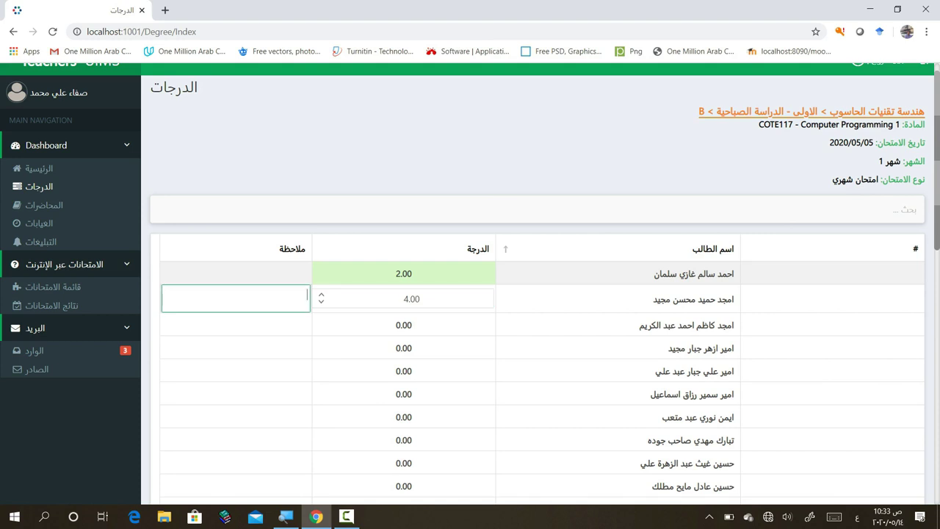
key("Tab")
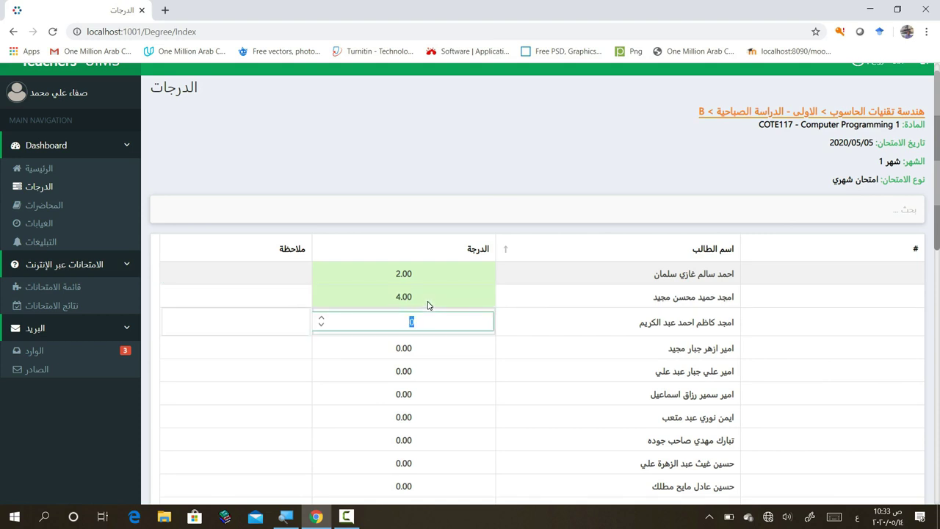
left_click(412, 353)
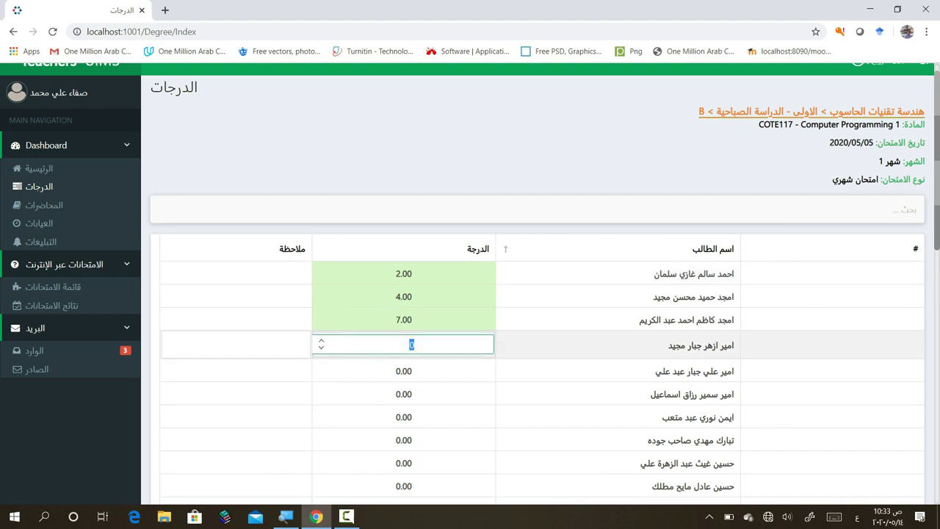
type("10")
left_click(404, 376)
left_click(412, 367)
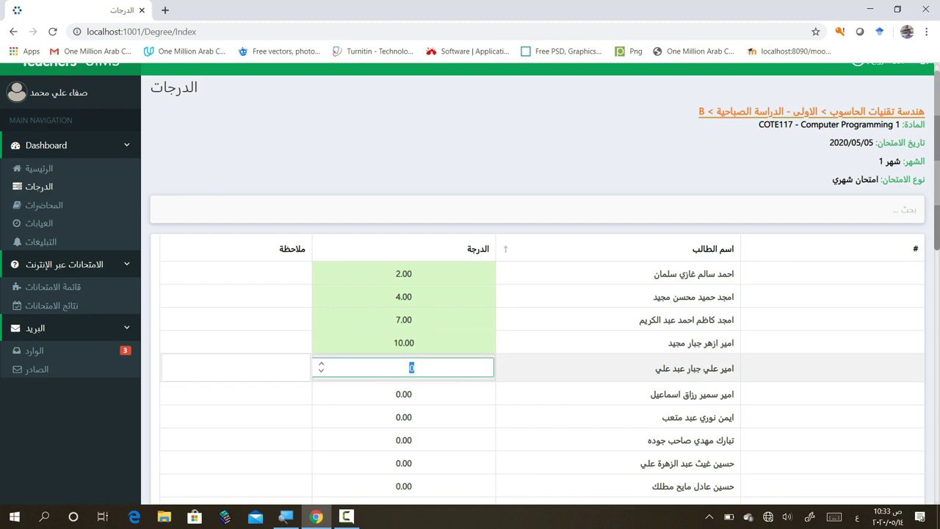
type("5")
left_click(450, 397)
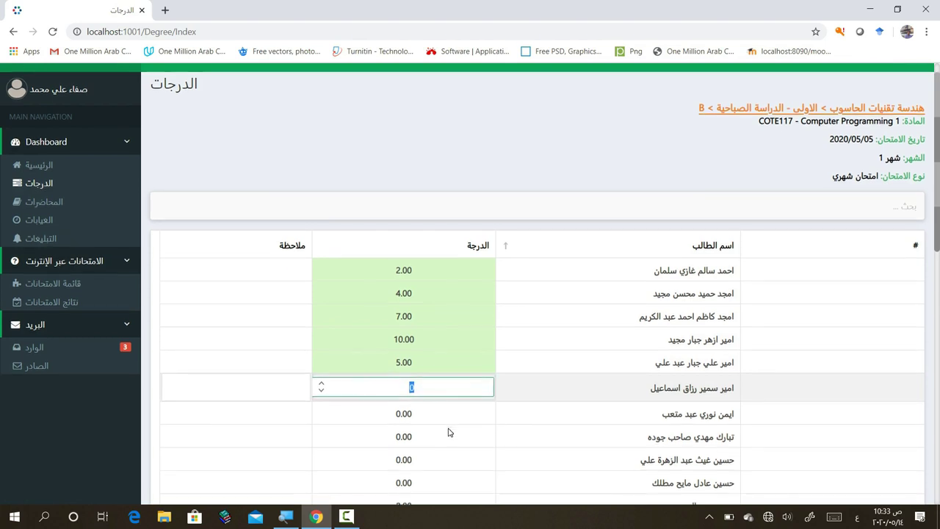
- Preview the unsaved grade changes below the student list, and hide the preview again
scroll(448, 431, "down", 6)
scroll(449, 430, "down", 3)
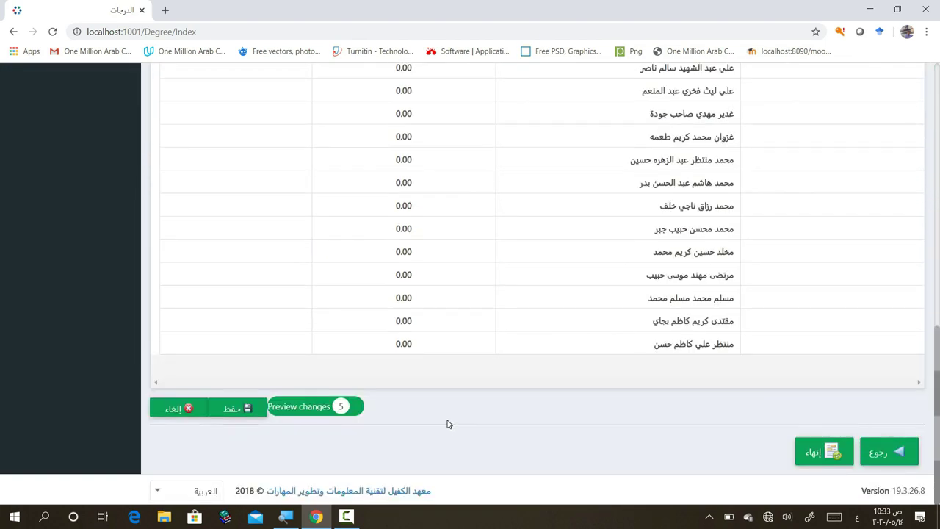
left_click(301, 407)
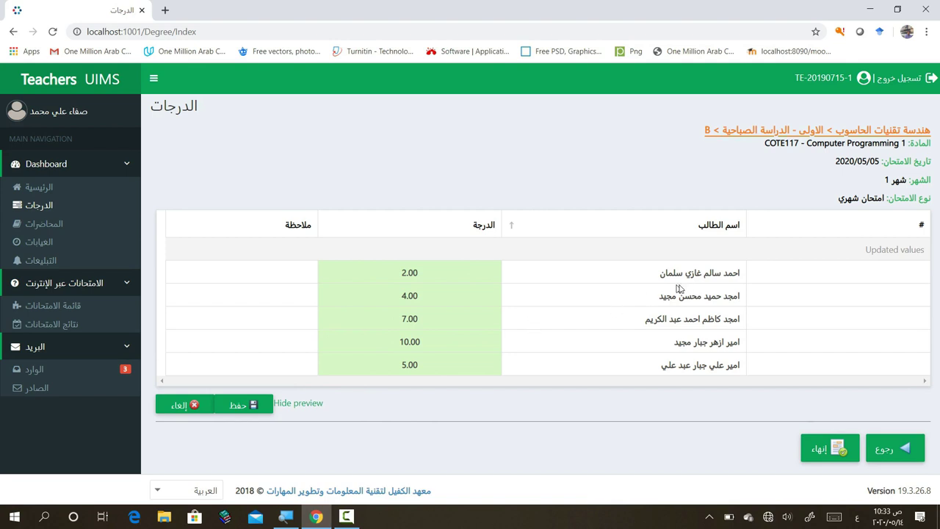
left_click(309, 403)
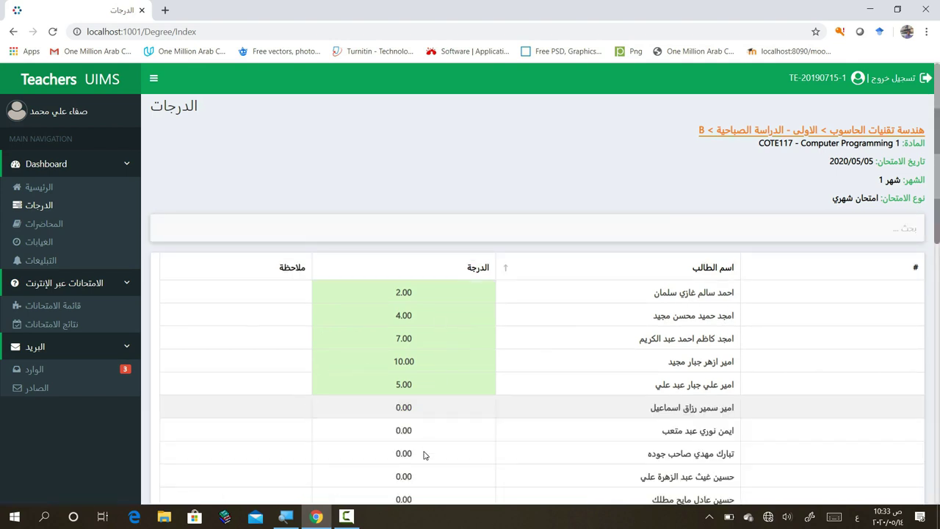
- Save the entered grades (حفظ) and go back to the exam cards without finishing the exam
scroll(424, 453, "down", 5)
scroll(423, 451, "down", 4)
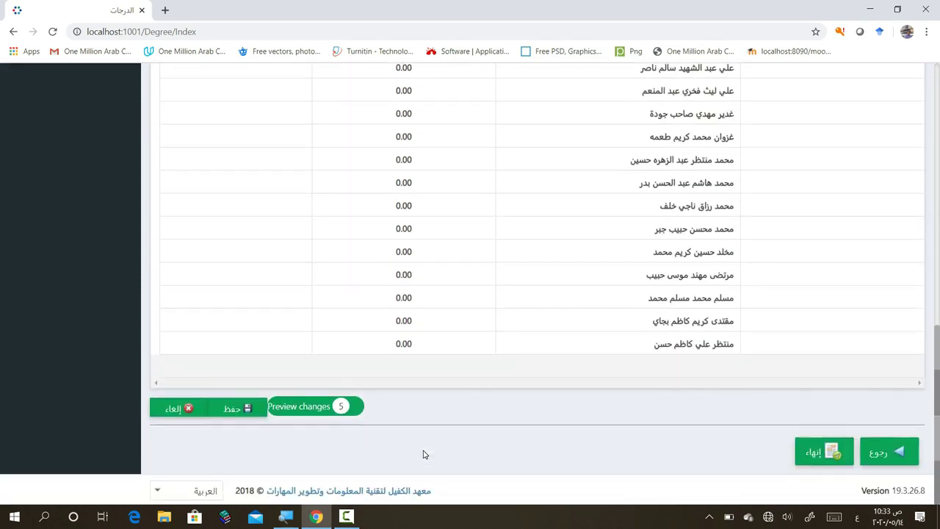
left_click(239, 408)
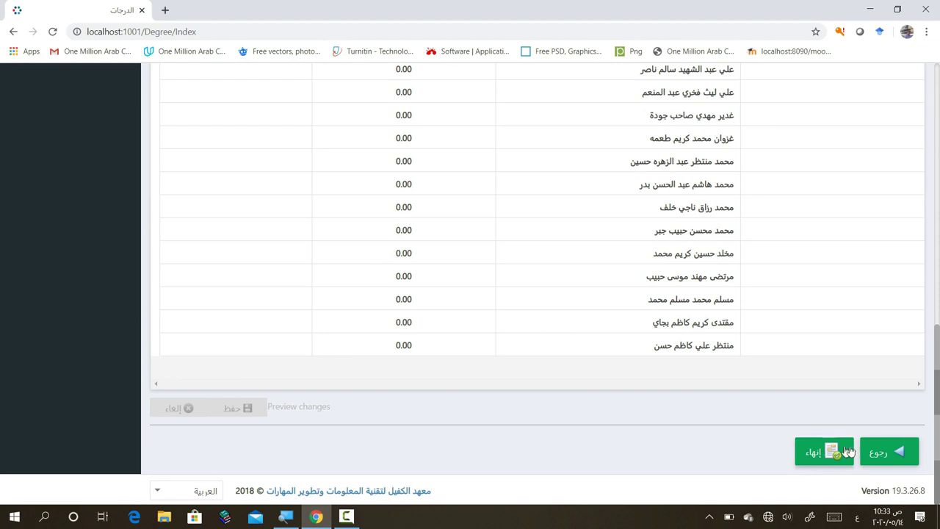
left_click(881, 453)
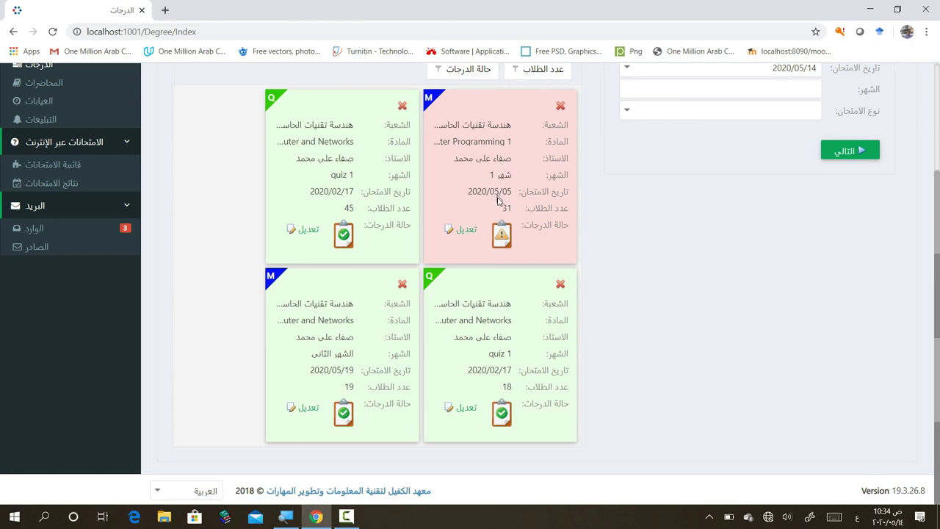
- Reopen the unfinished شهر 1 Computer Programming 1 exam for editing, finish it (إنهاء) and confirm showing its grades to the students
mouse_move(506, 227)
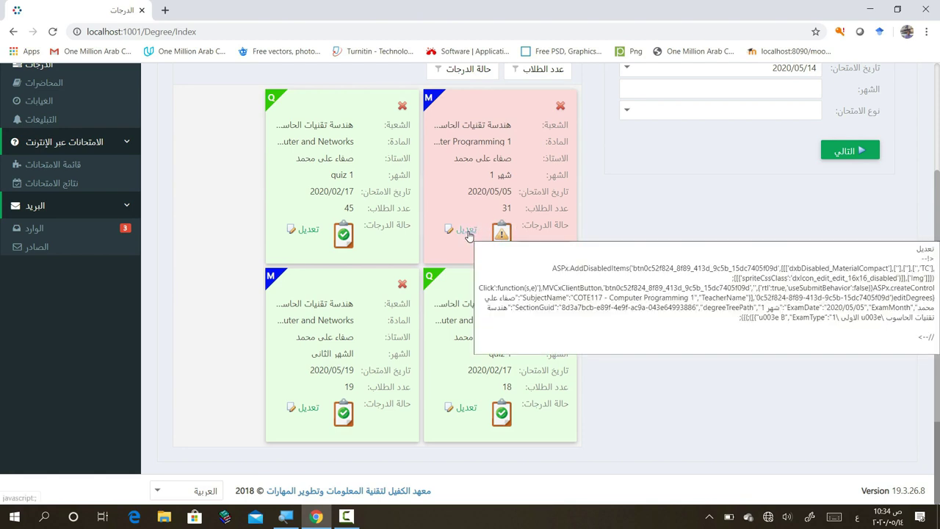
left_click(469, 232)
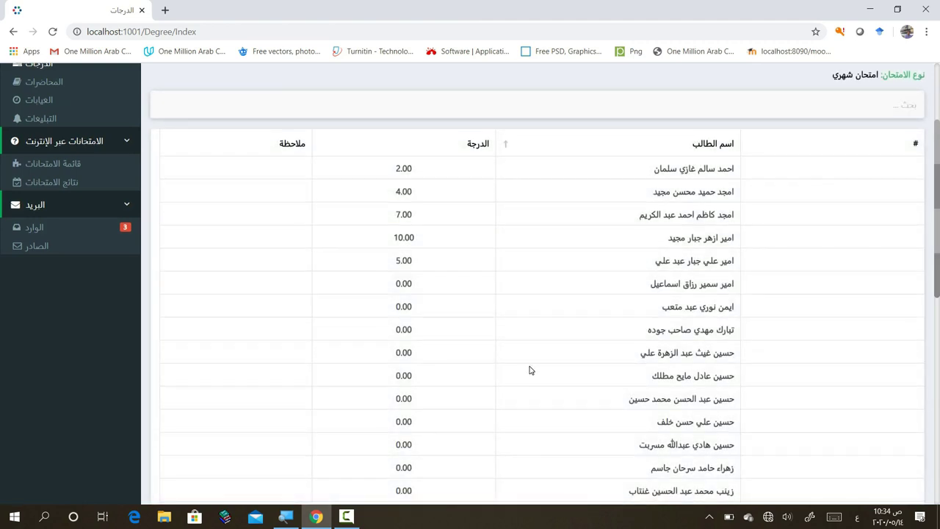
scroll(532, 365, "down", 7)
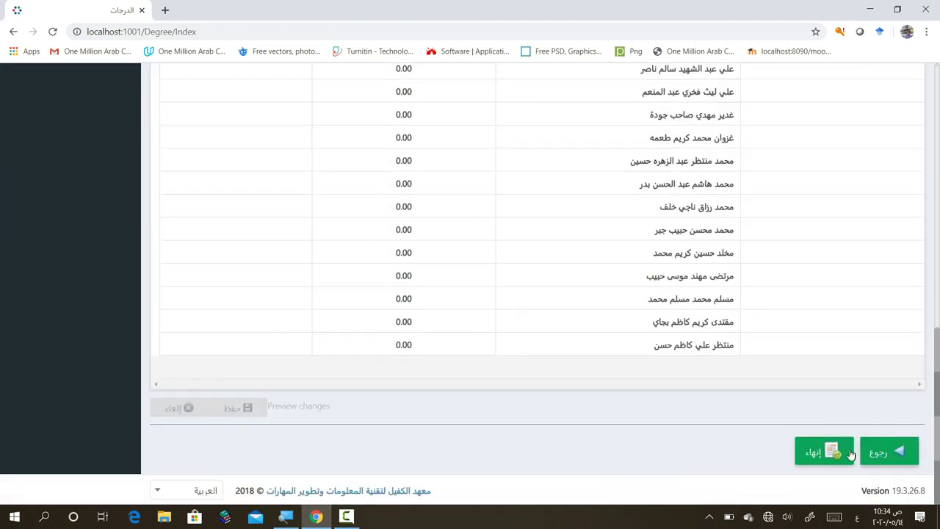
left_click(811, 451)
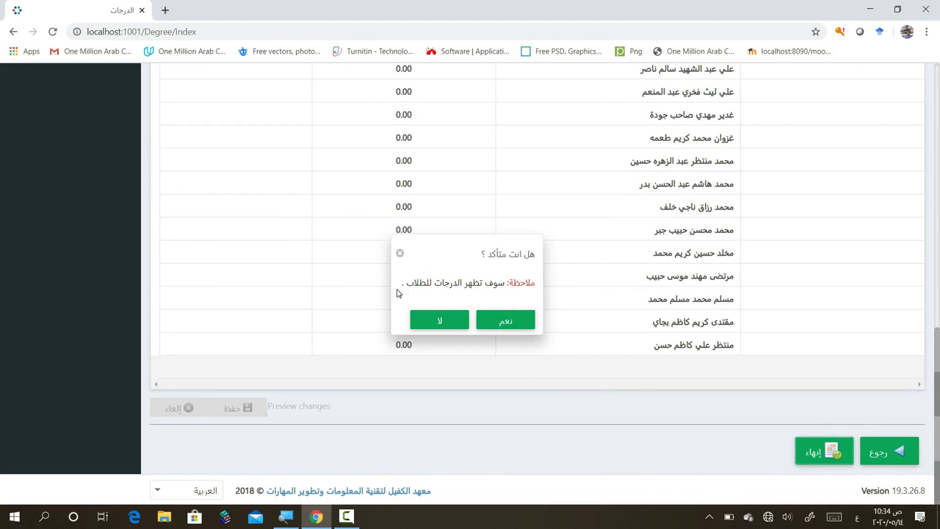
left_click(504, 329)
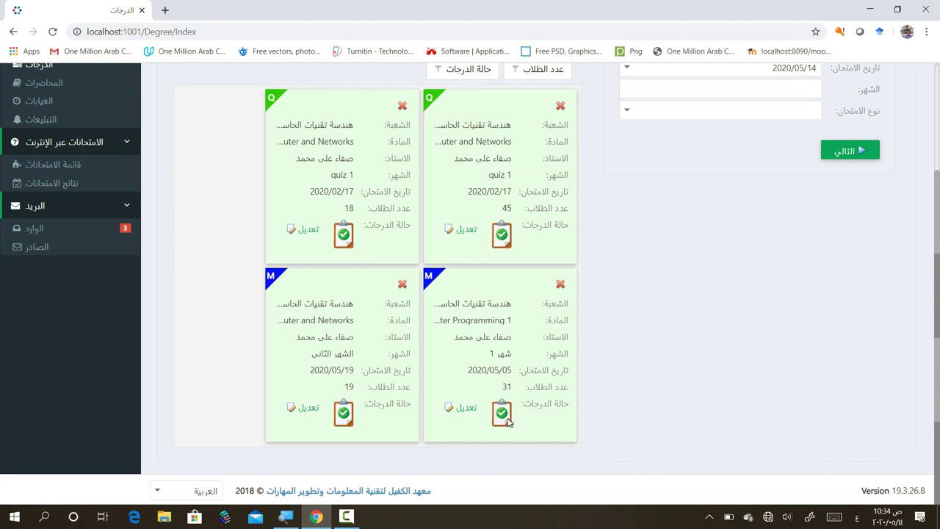
mouse_move(499, 418)
scroll(498, 416, "up", 2)
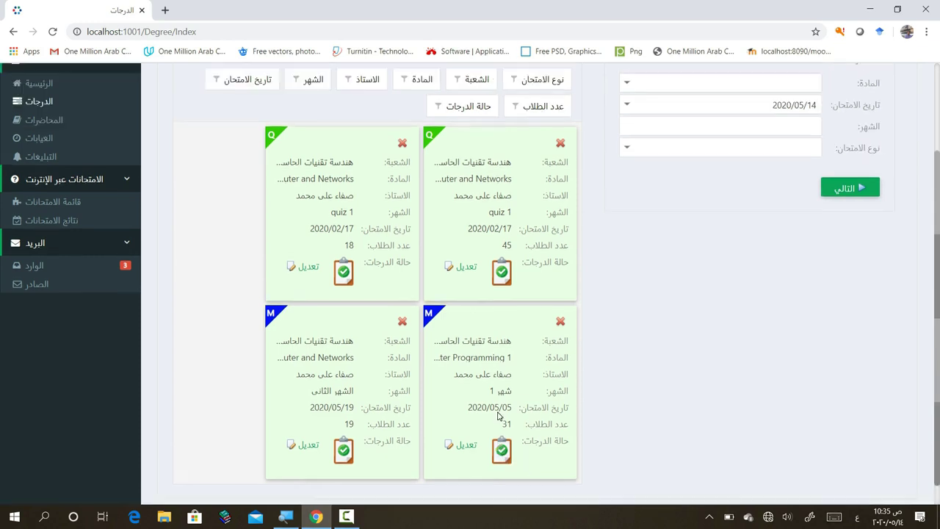